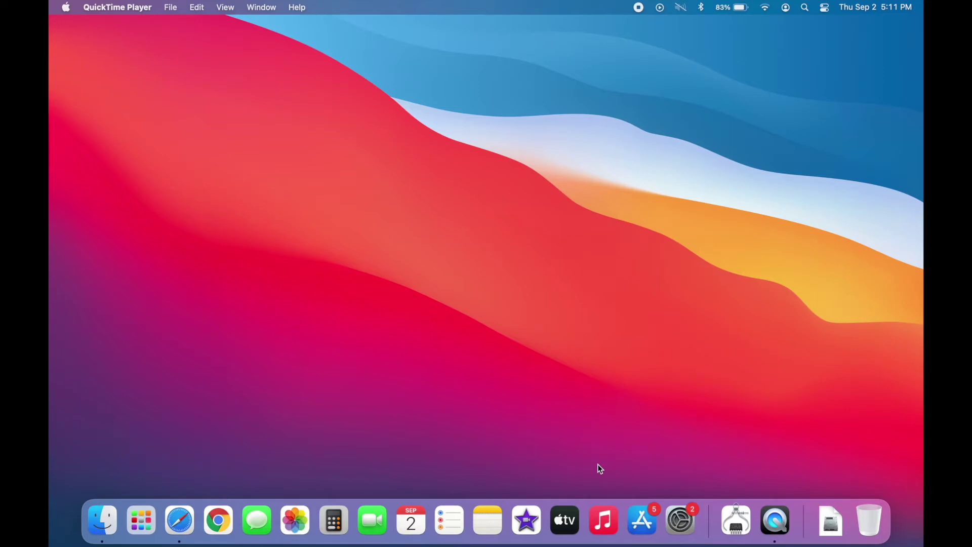
Step: Raise the system volume to unmute the sound
key(XF86AudioRaiseVolume)
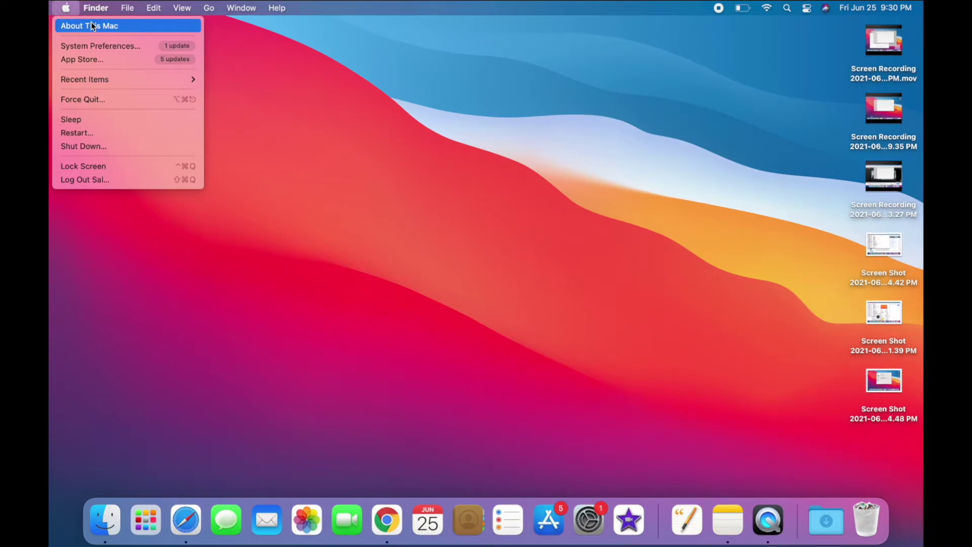
Step: Examine the battery's cycle count in the Power section of the Mac's System Report
click(93, 26)
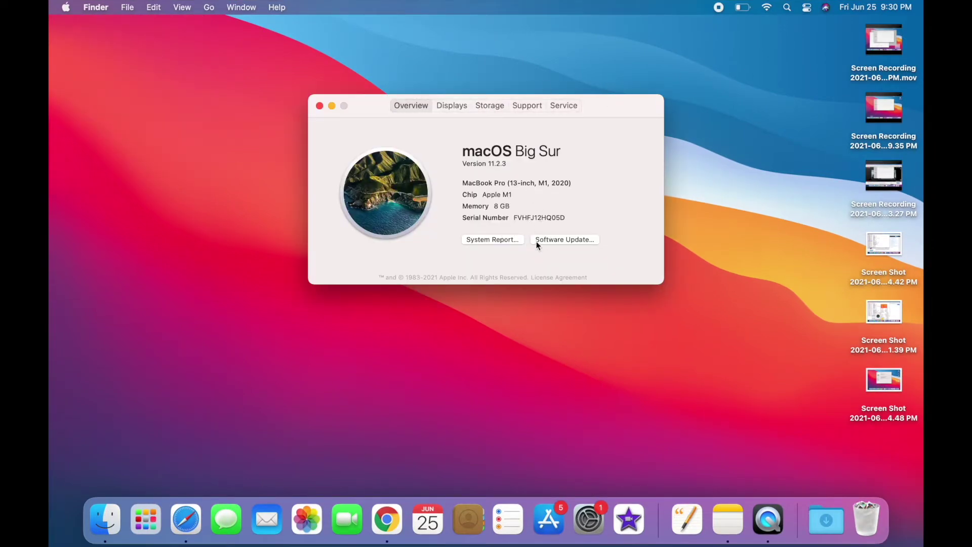
click(511, 239)
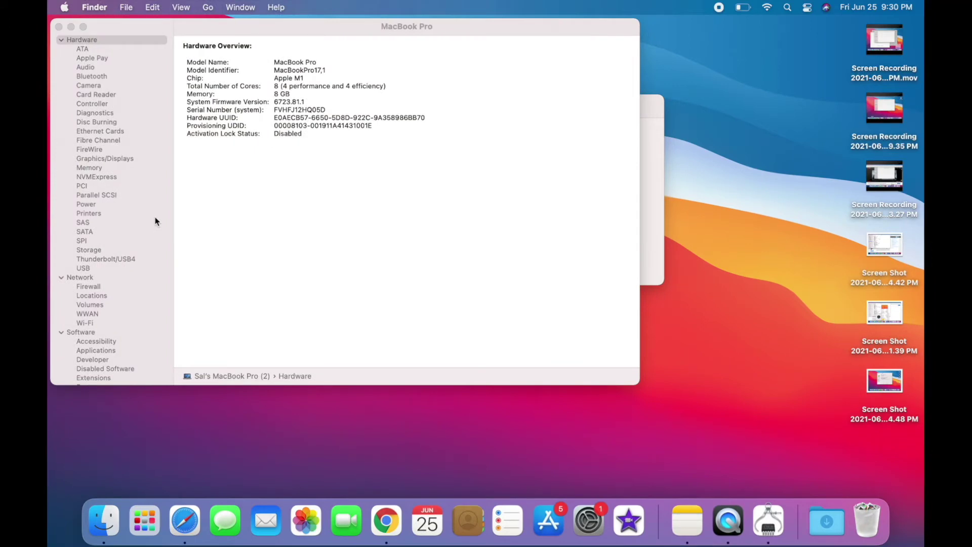
click(92, 203)
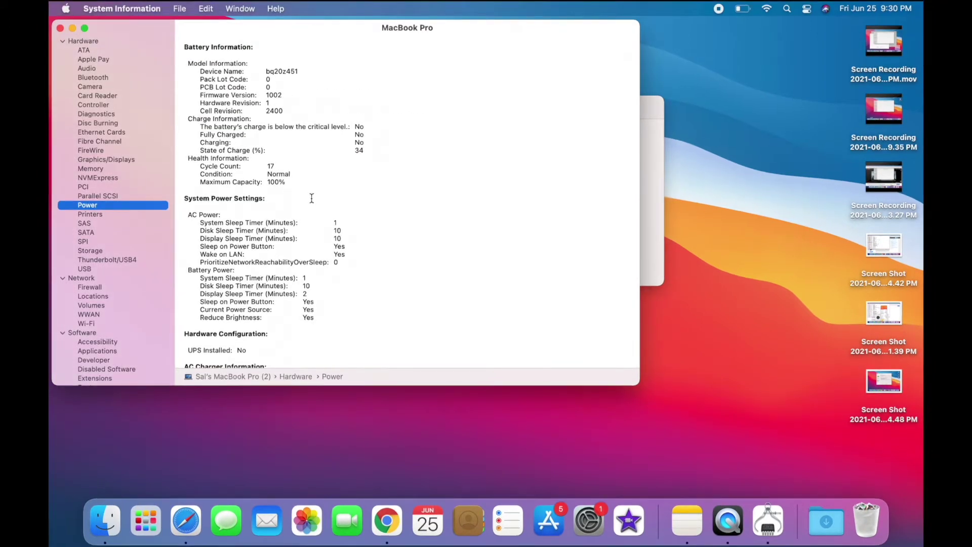
drag(200, 166, 274, 166)
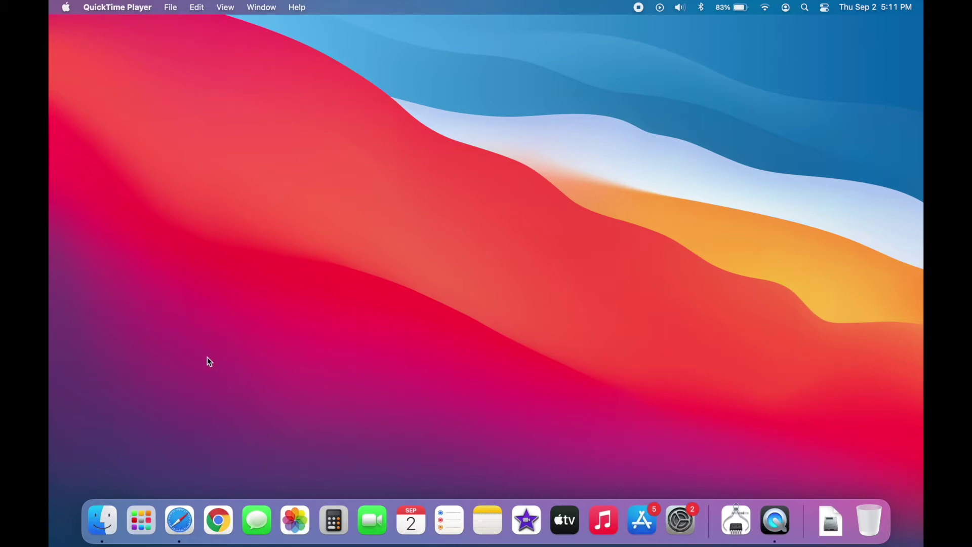
Step: Enable Tap to click in the Point & Click settings of the Trackpad preferences
click(157, 309)
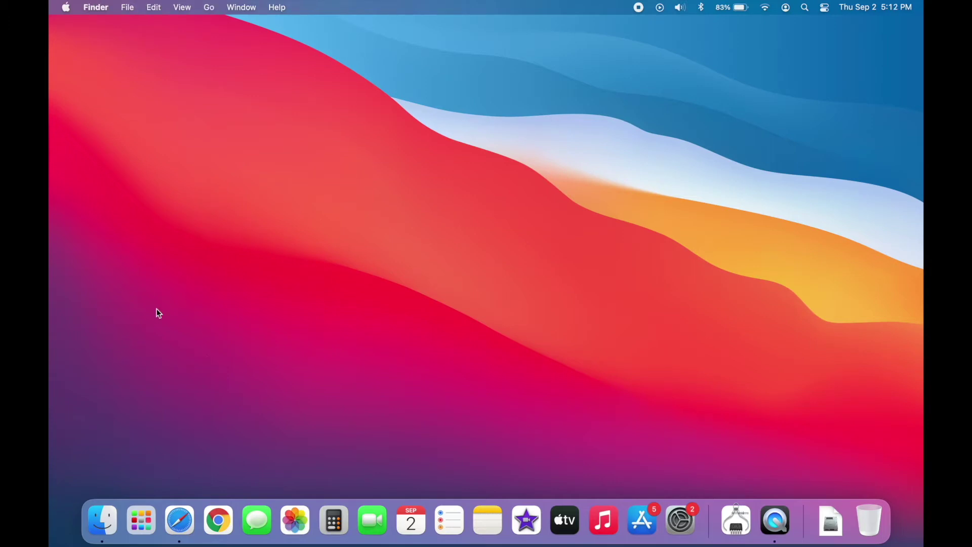
click(56, 5)
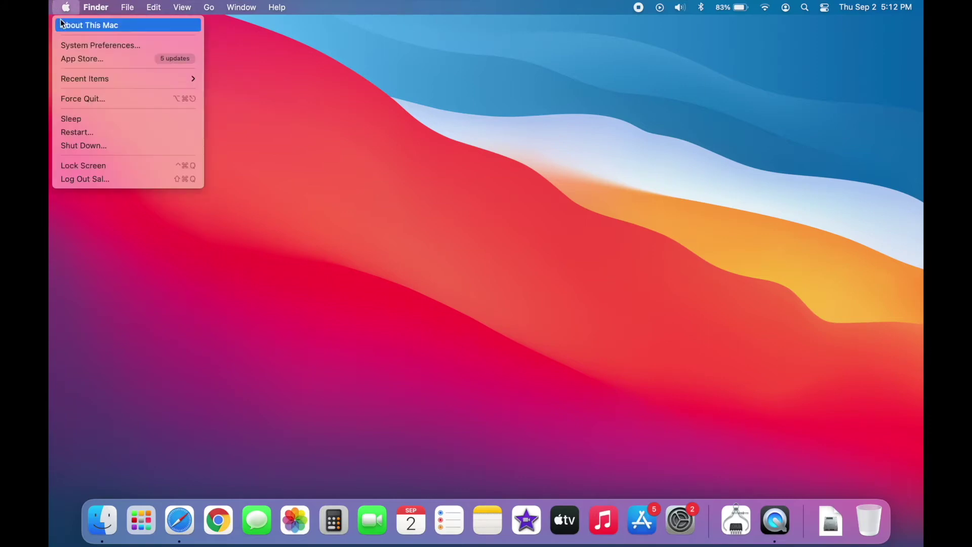
click(86, 48)
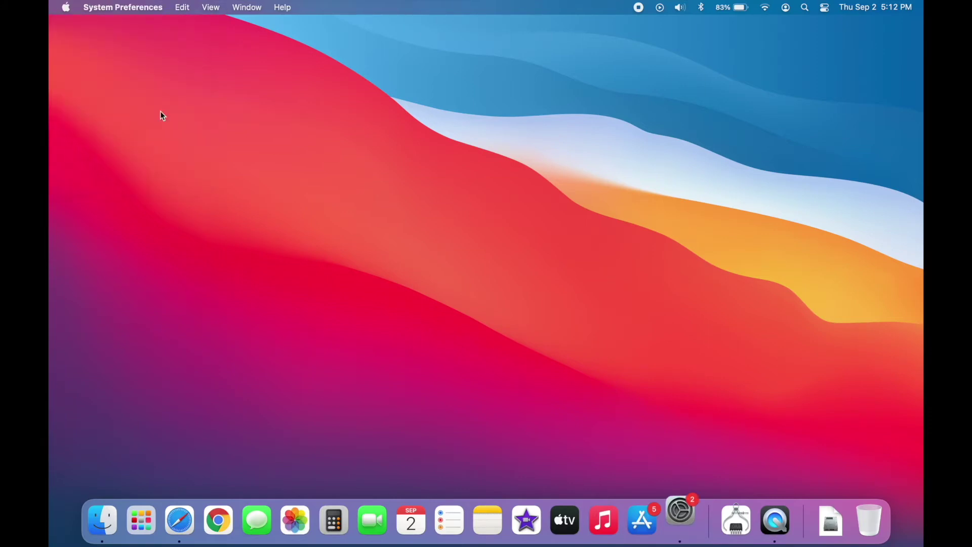
click(528, 318)
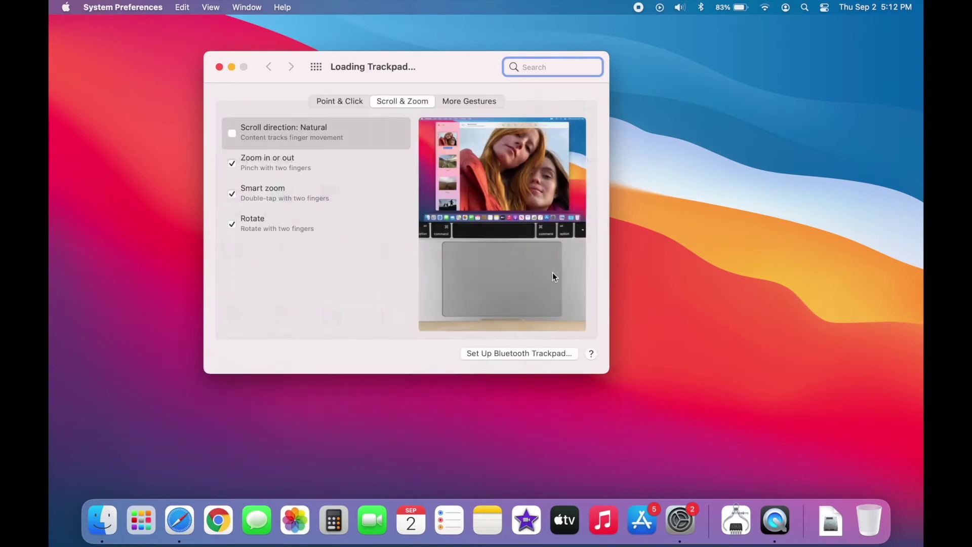
click(351, 100)
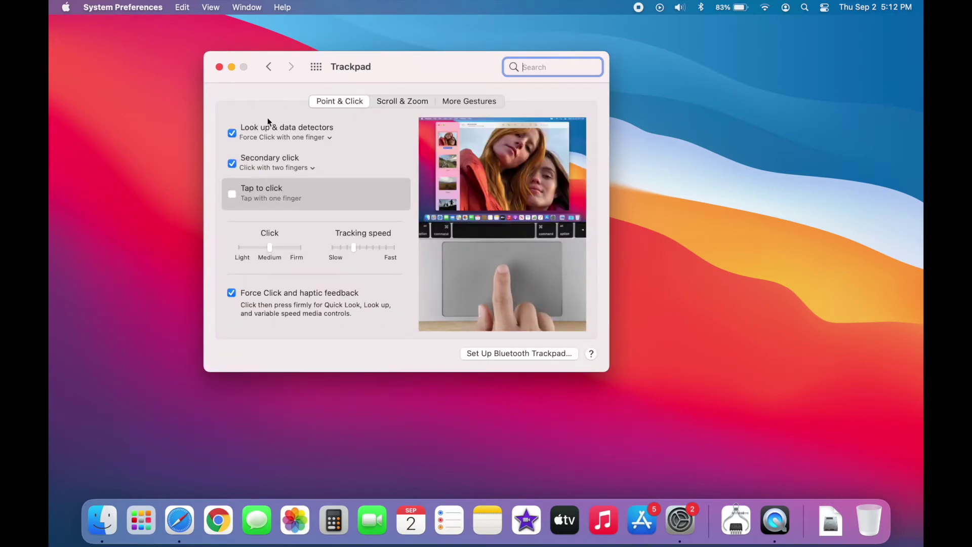
click(233, 193)
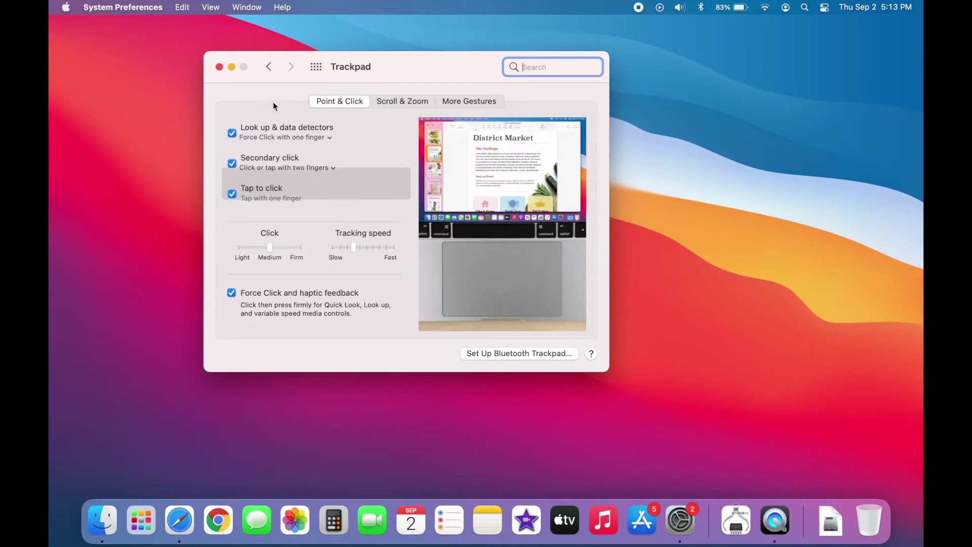
Step: Return to the System Preferences overview and reopen the Trackpad settings
click(272, 69)
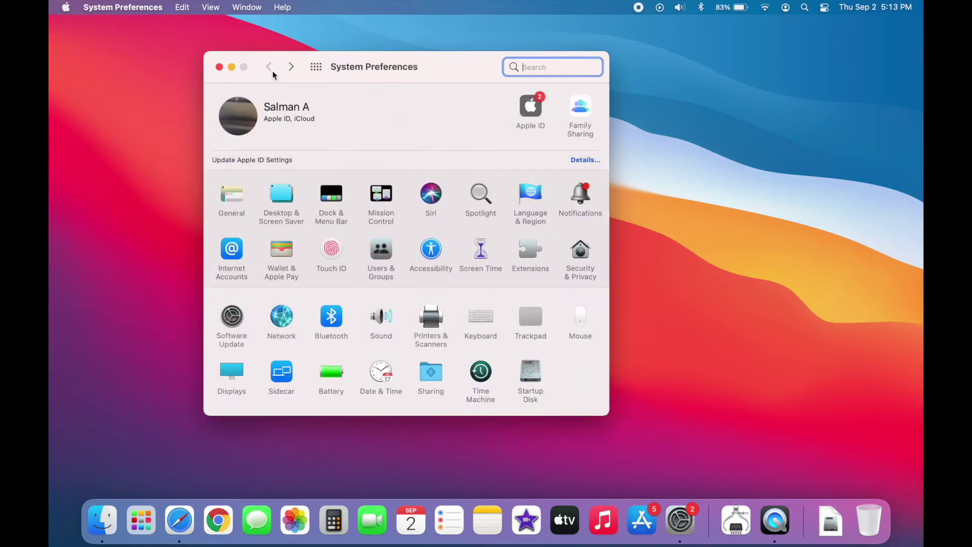
click(296, 66)
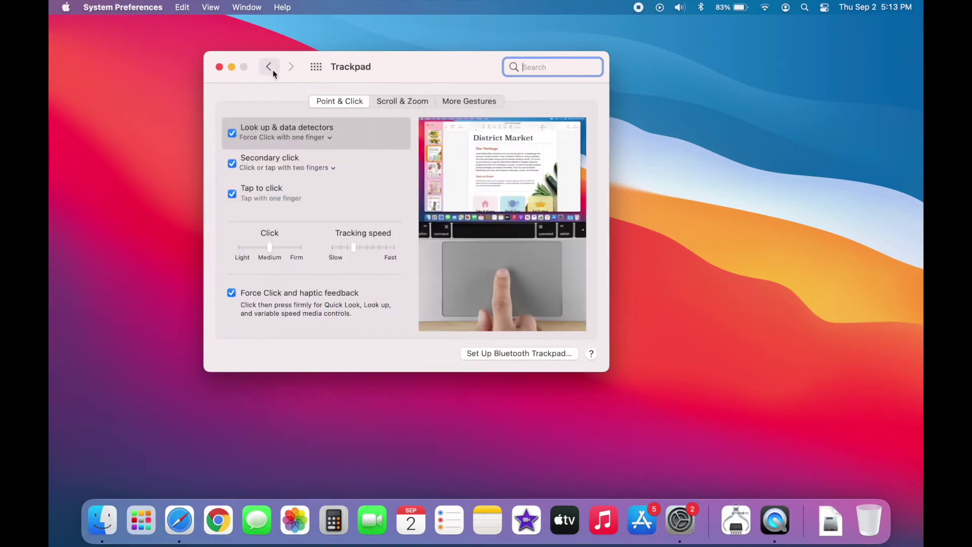
click(270, 67)
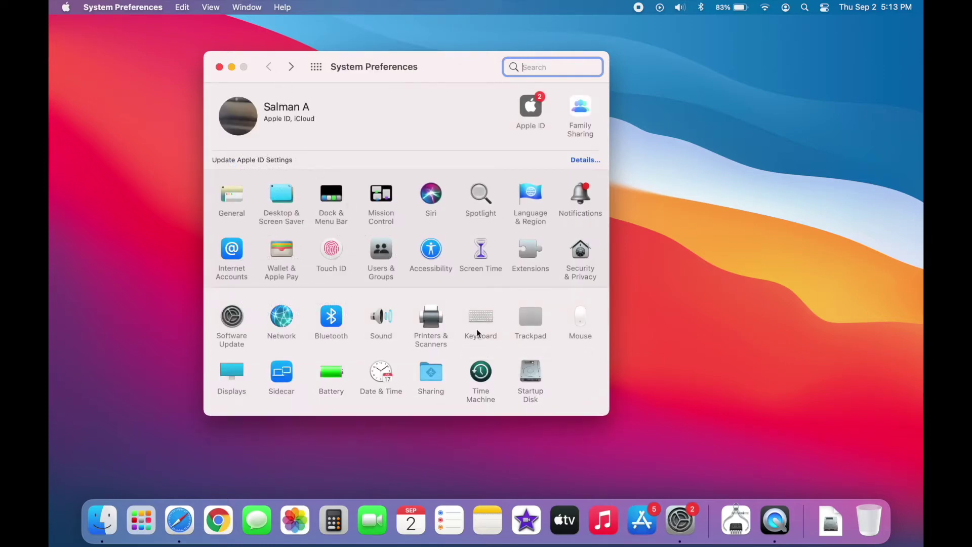
click(523, 323)
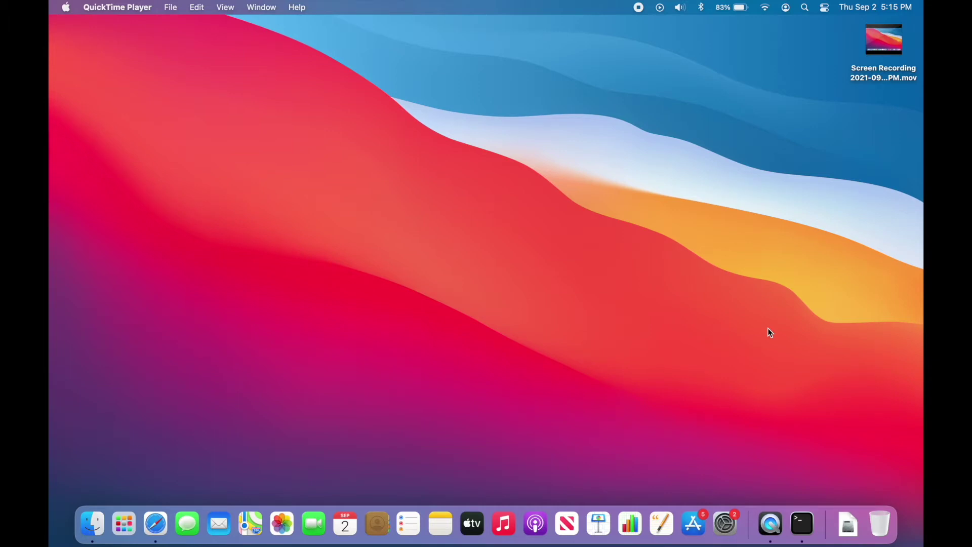
Step: Remove the unneeded Contacts, Podcasts, News, Keynote, Numbers and Pages apps from the Dock
click(769, 332)
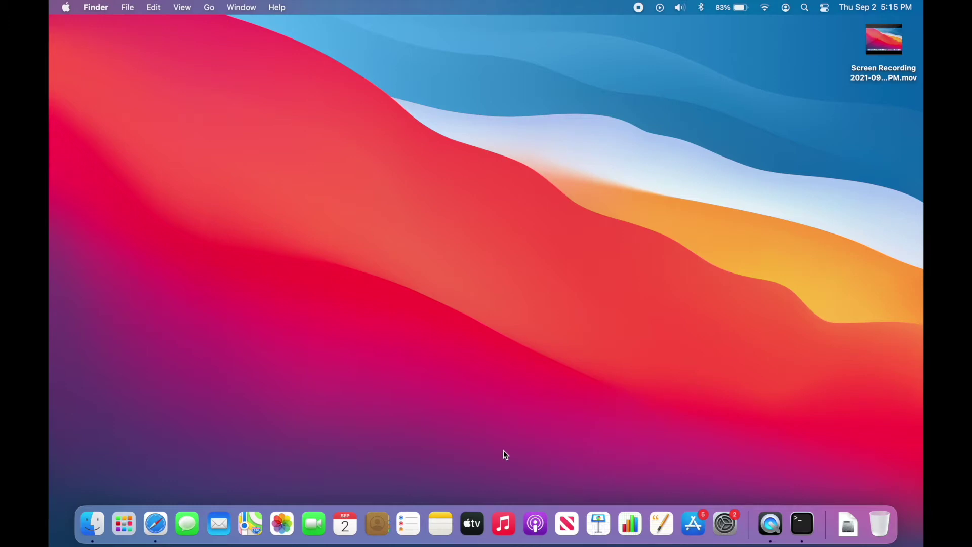
right_click(375, 522)
mouse_move(422, 452)
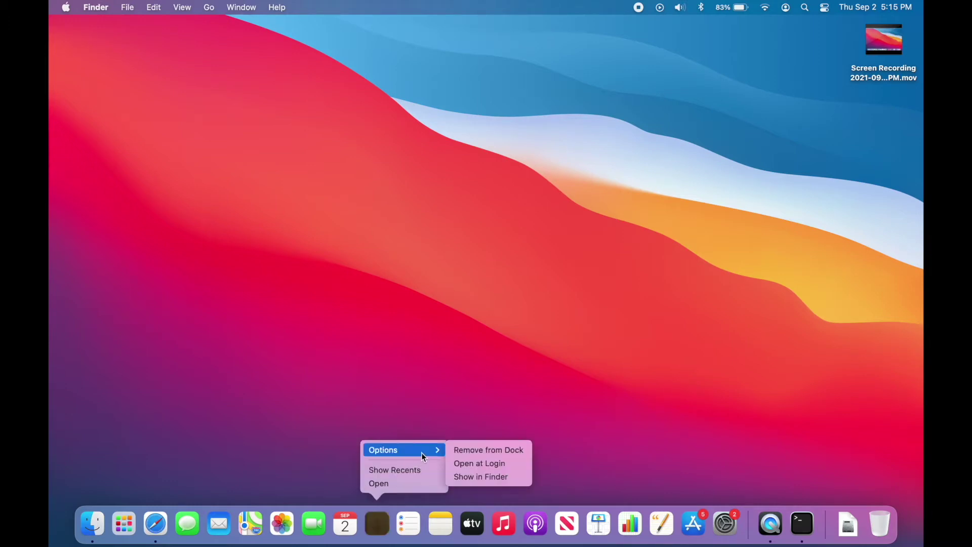
click(468, 453)
right_click(556, 523)
mouse_move(587, 450)
click(668, 450)
right_click(607, 522)
mouse_move(633, 448)
click(711, 448)
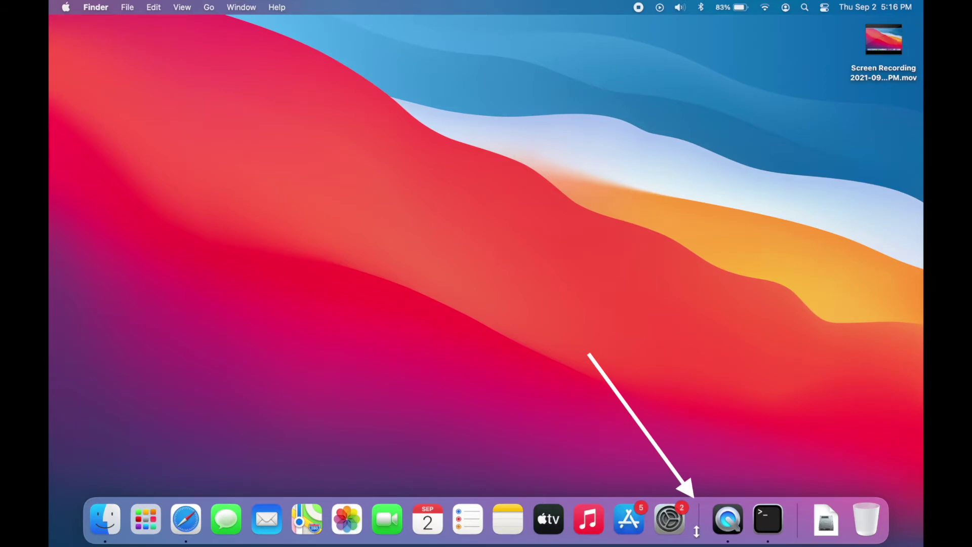
Step: Set the Dock's position on screen to Left
right_click(698, 516)
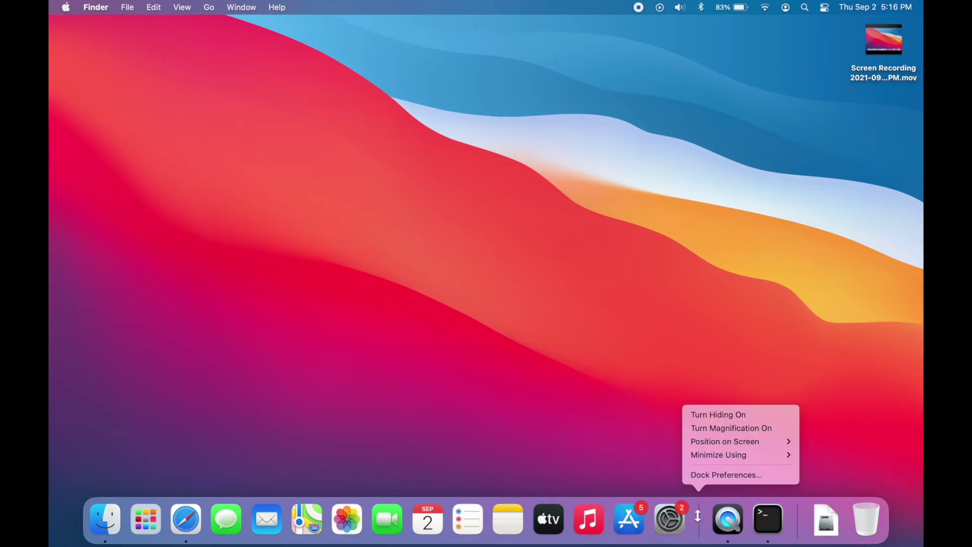
mouse_move(740, 444)
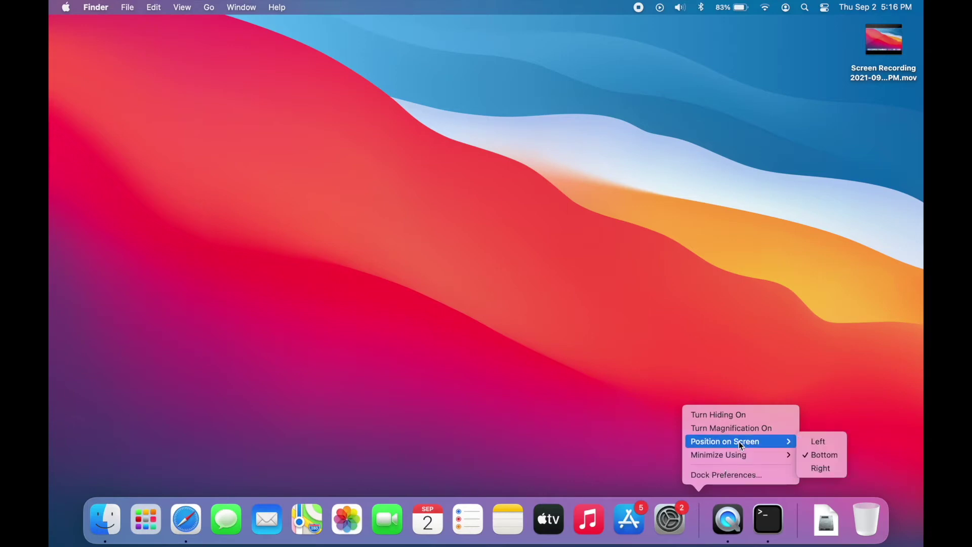
click(820, 442)
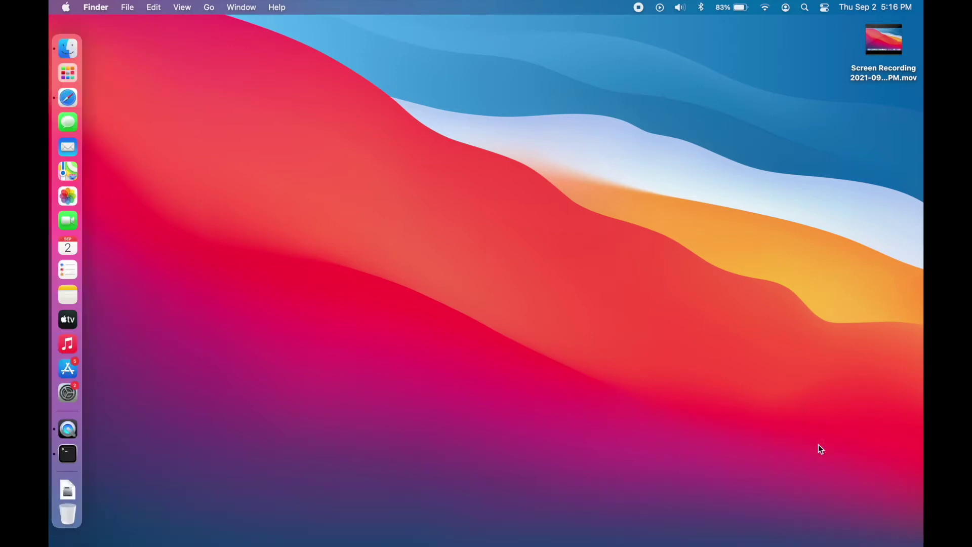
Step: Restore the Dock's position on screen to Bottom
right_click(71, 414)
mouse_move(172, 432)
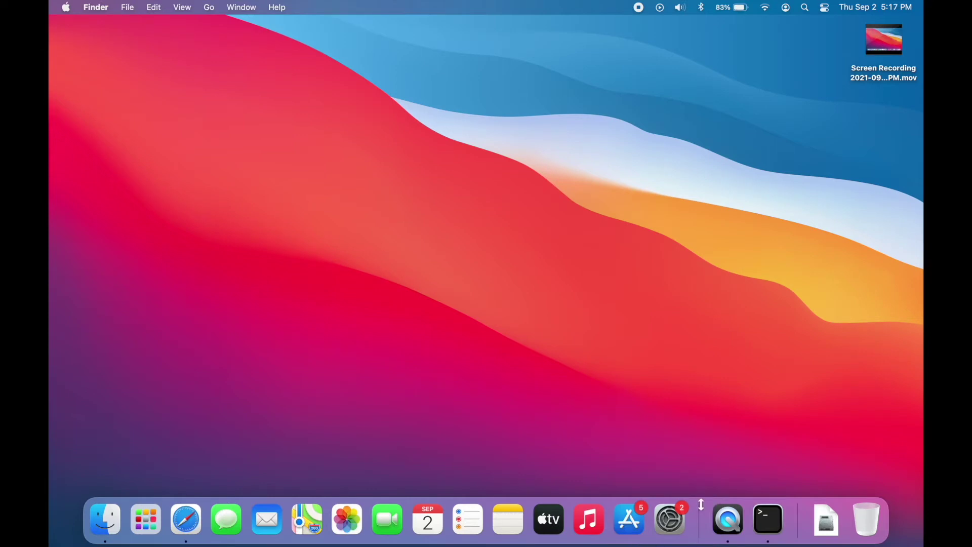
Step: Shrink the Dock slightly using its divider
drag(699, 505, 673, 508)
Step: Switch to Safari and open the Apple website from Favorites
click(223, 521)
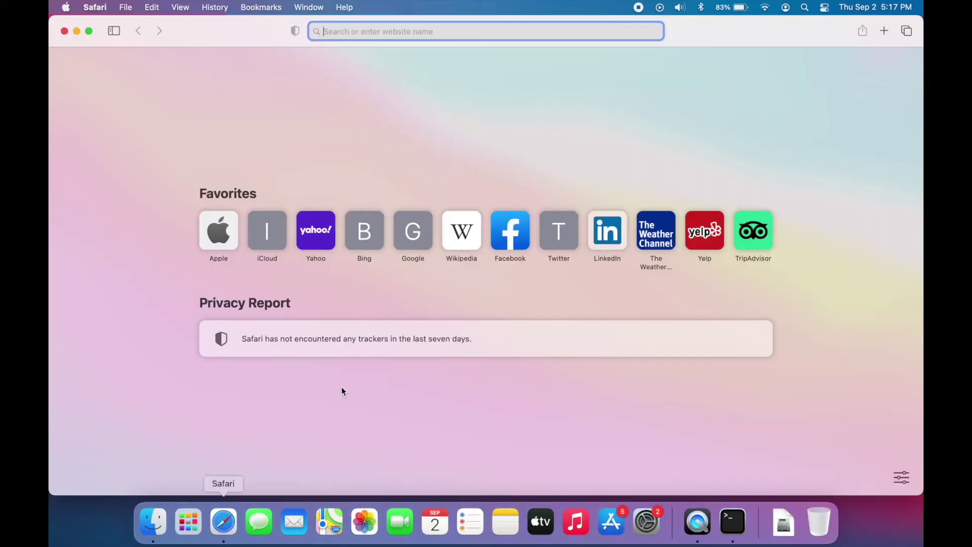
click(219, 240)
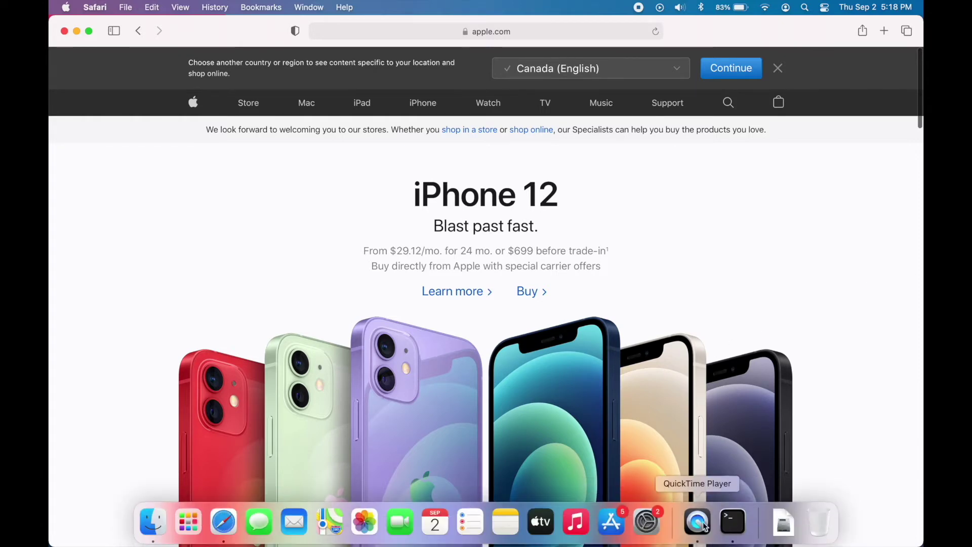
Step: Turn on hiding for the Dock so that it disappears when not in use
right_click(671, 519)
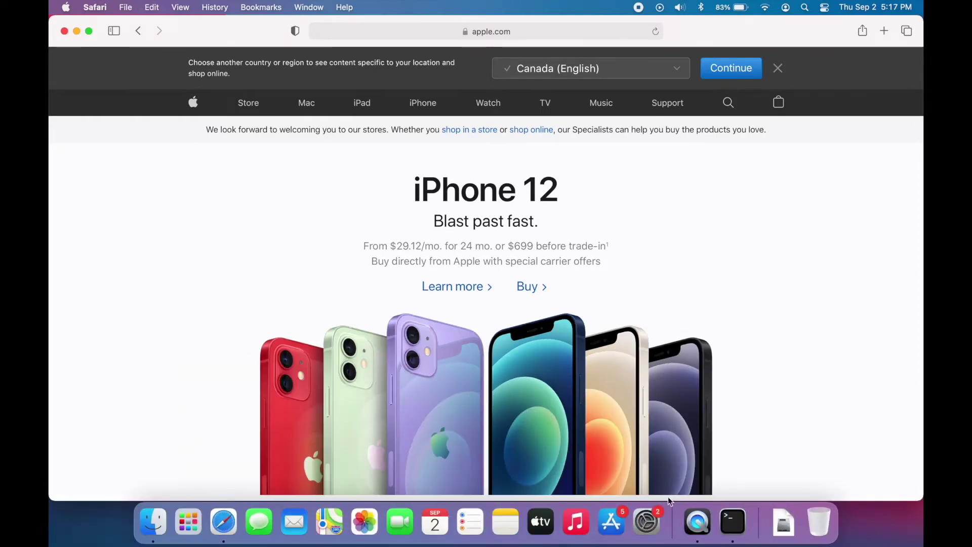
right_click(669, 518)
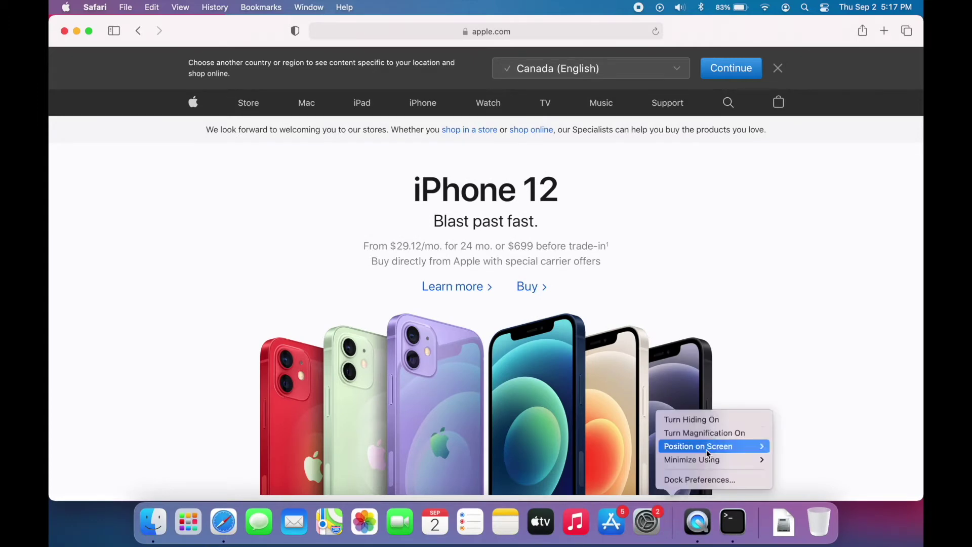
click(723, 420)
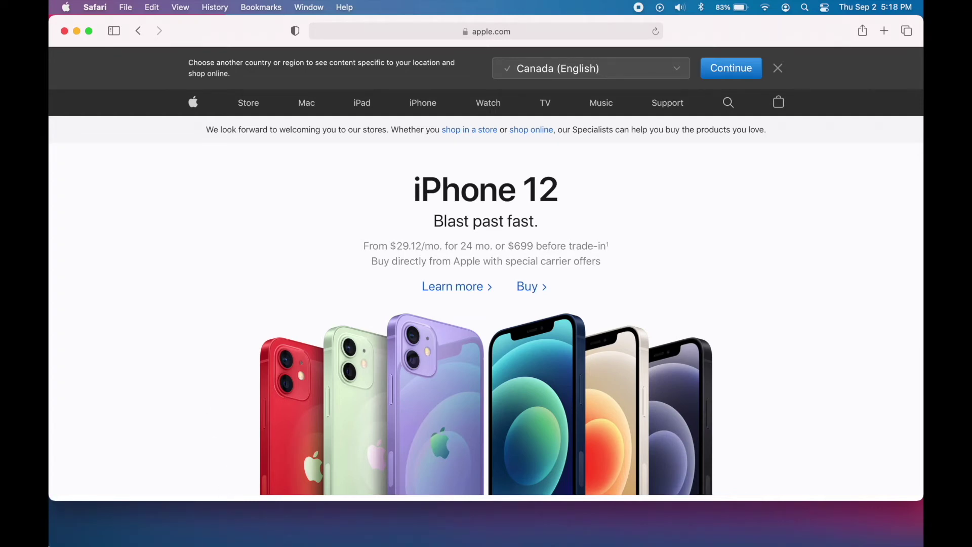
scroll(578, 225, up, 1)
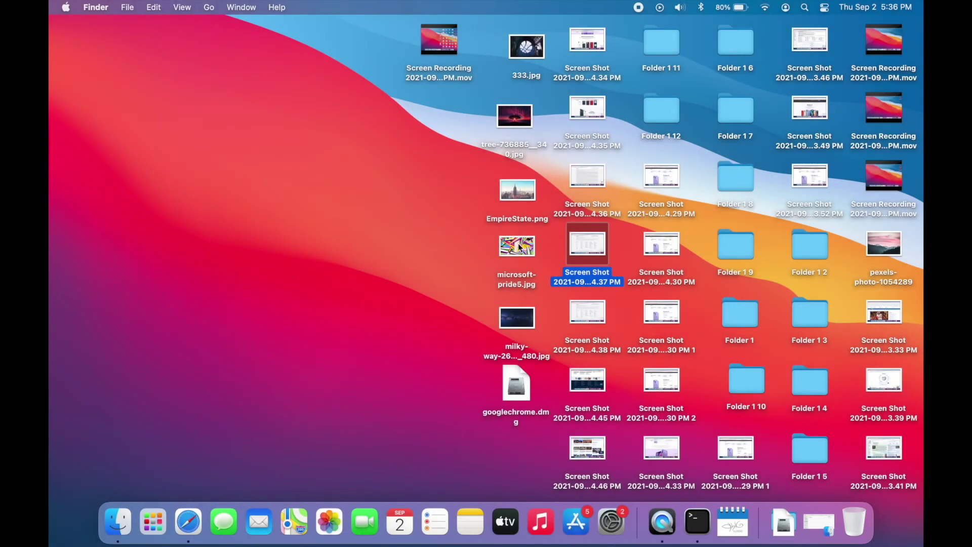
Step: Clear the file selection on the desktop and take two screenshots of the entire screen
click(358, 258)
key(super+shift+3)
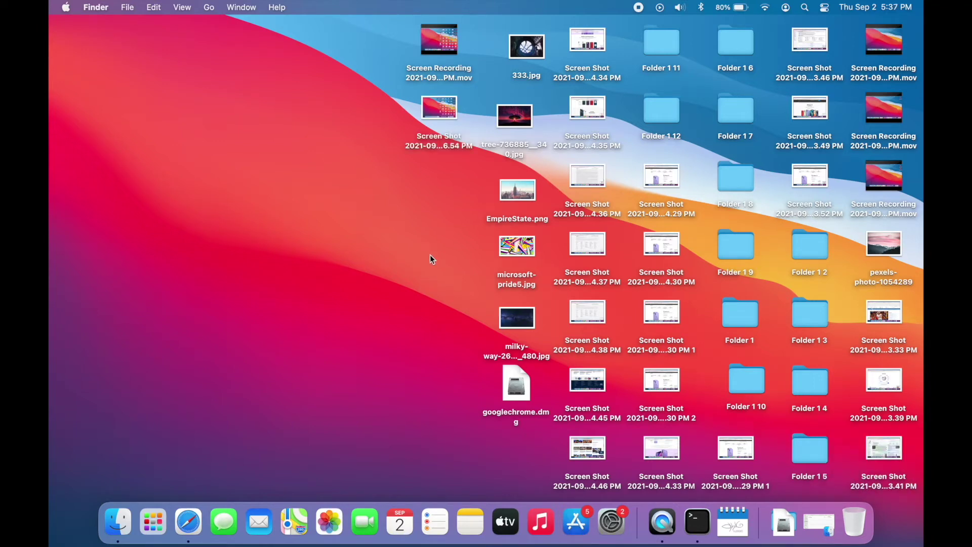
key(super+shift+3)
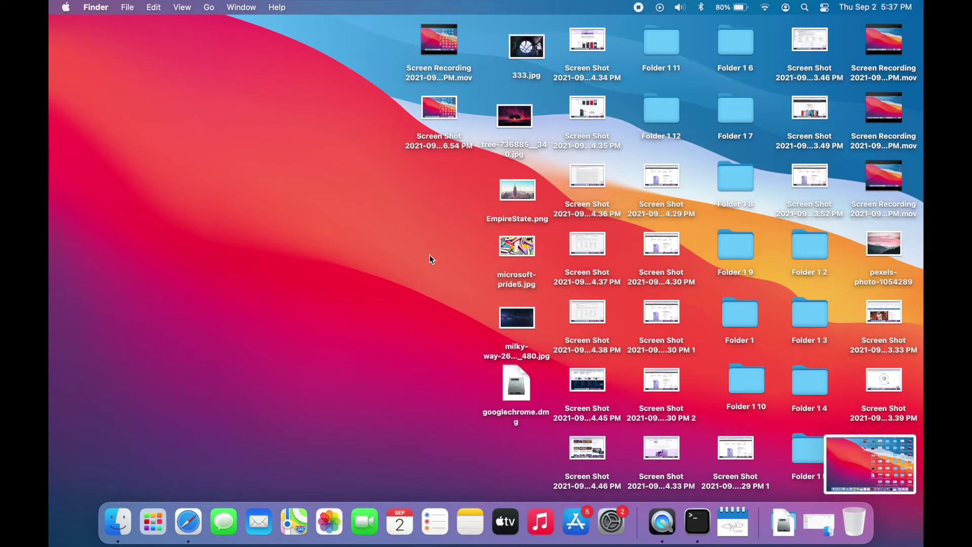
Step: Create a folder named Screenshots on the Desktop and set it as the save location for screenshots
key(super+shift+5)
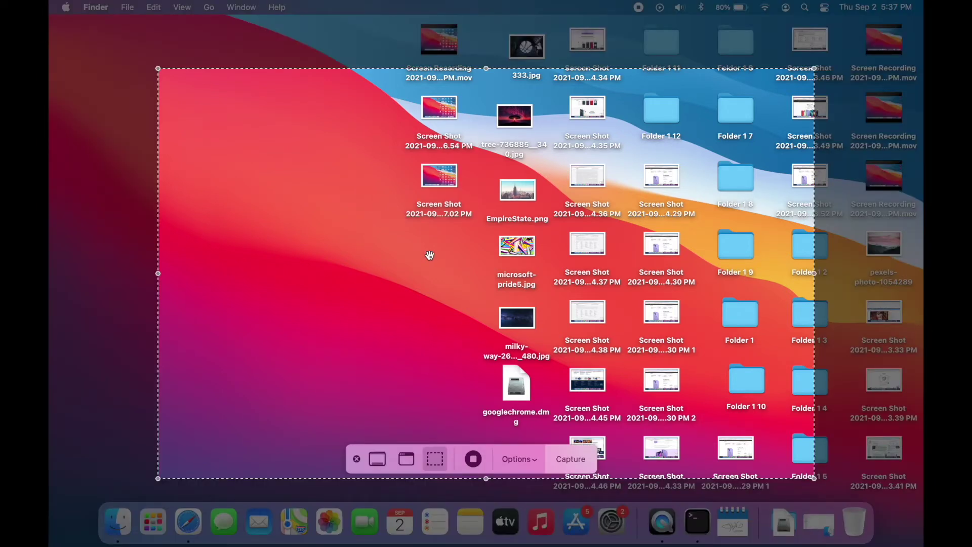
click(528, 461)
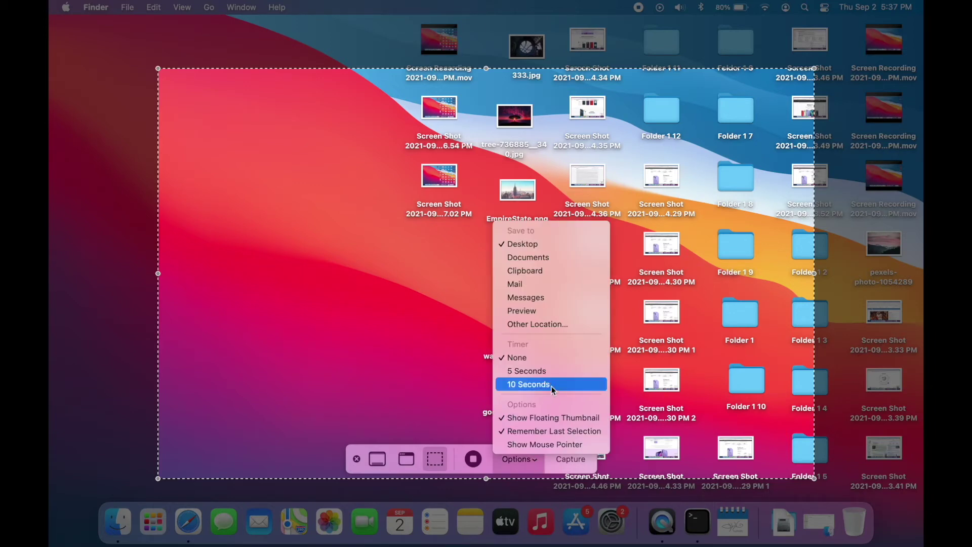
click(550, 328)
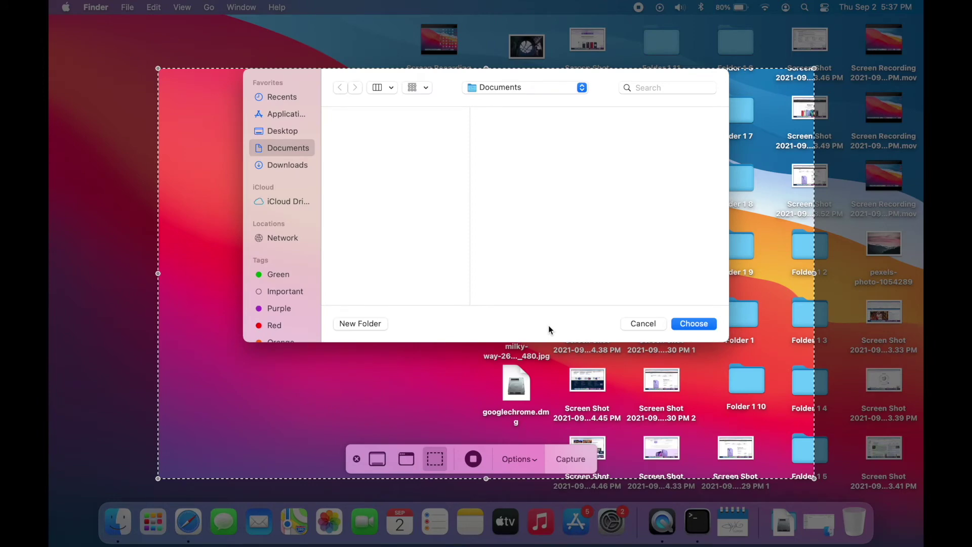
click(286, 133)
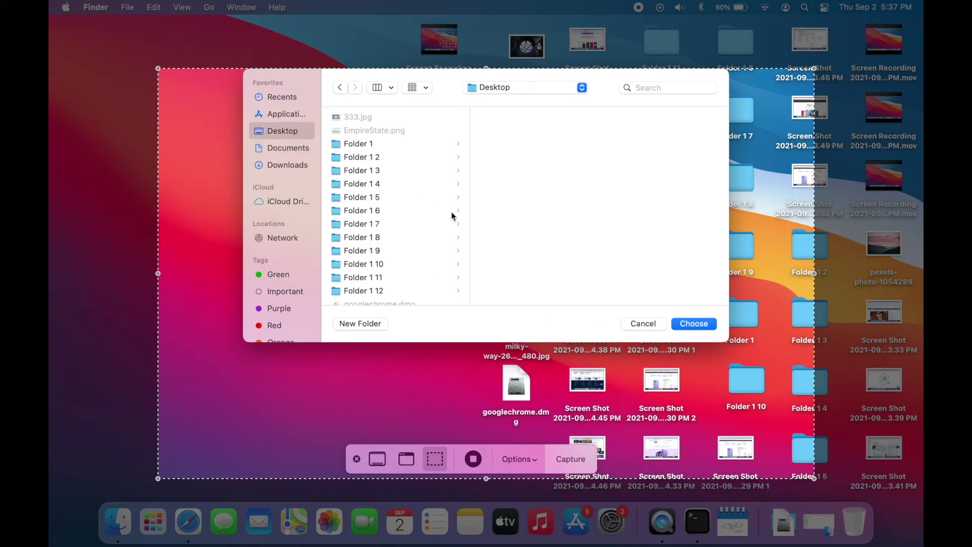
click(378, 326)
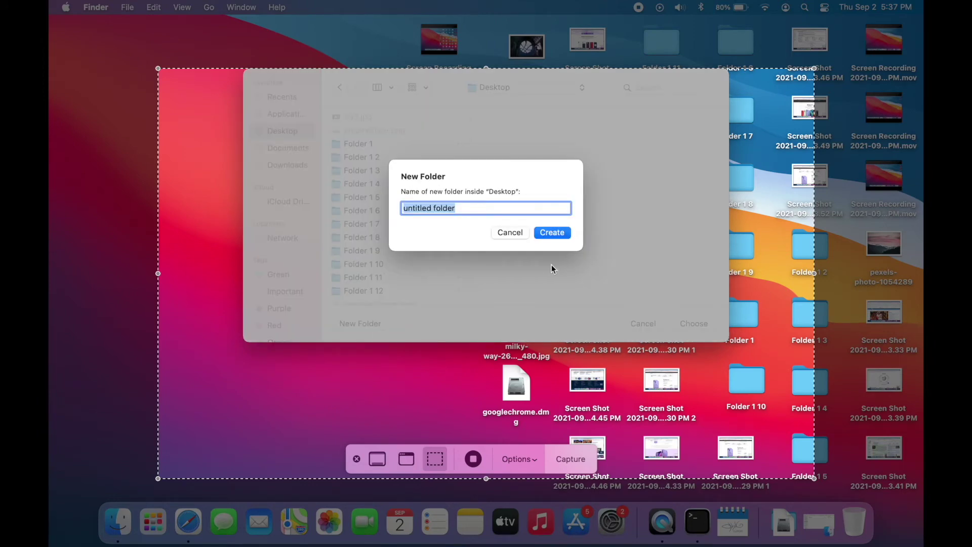
text(Screen)
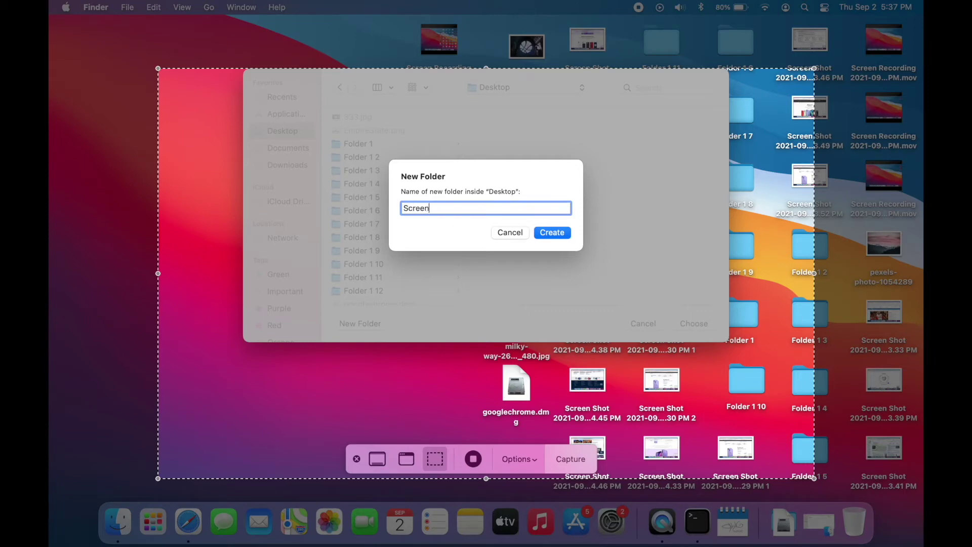
text(shots)
click(559, 232)
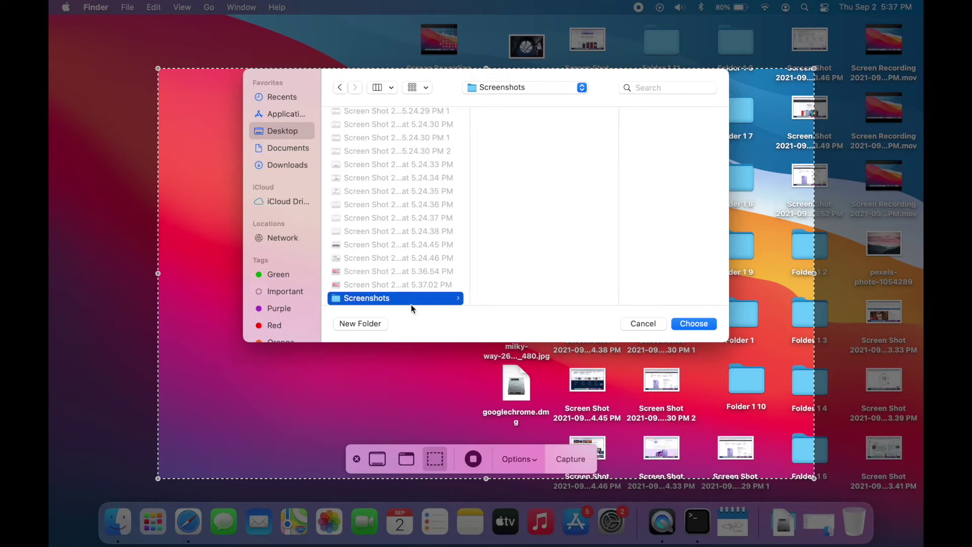
click(692, 325)
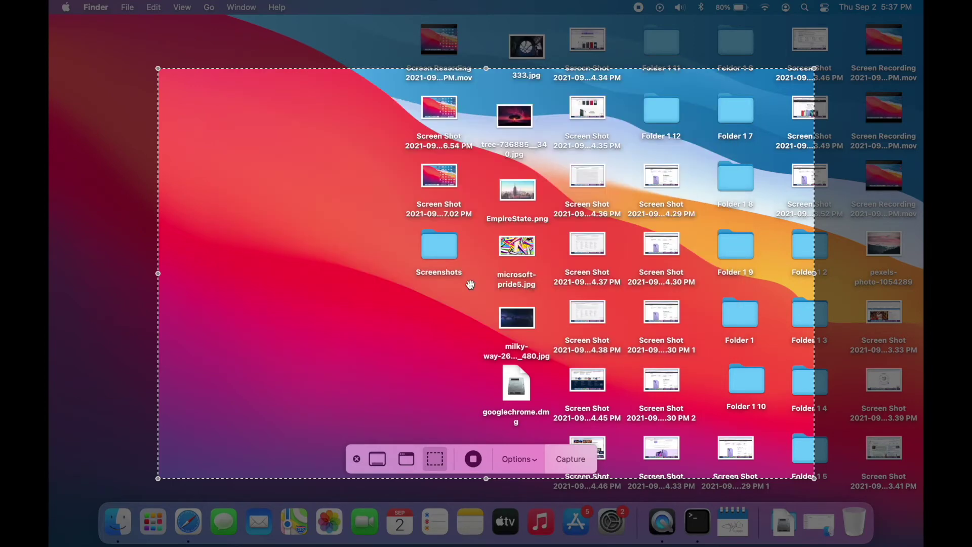
Step: Take a screenshot and open the Screenshots folder on the desktop
key(Return)
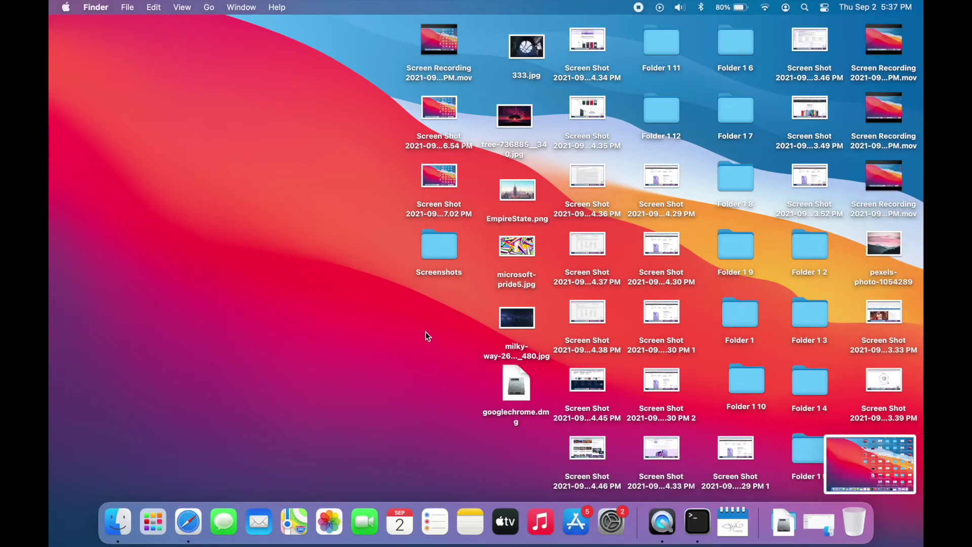
double_click(437, 247)
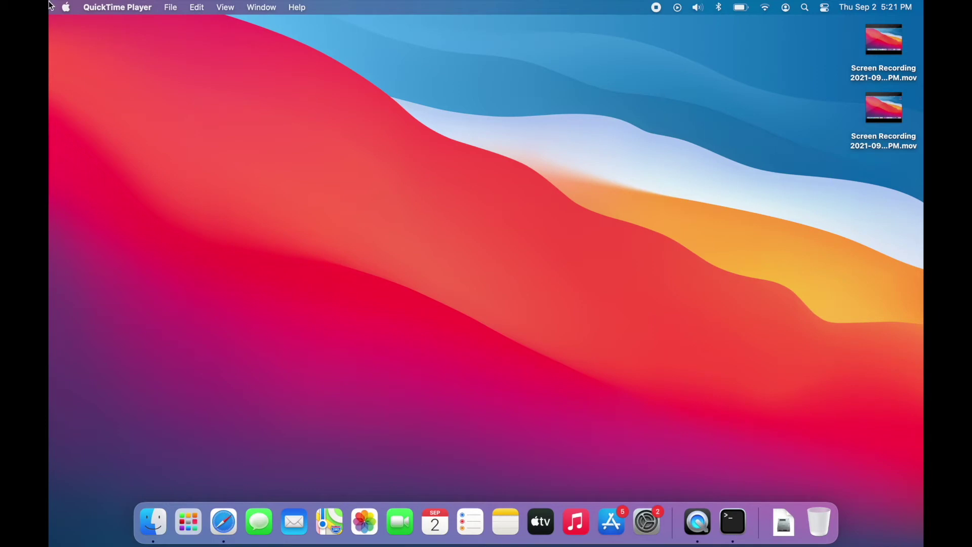
Step: Turn on the battery percentage for the menu bar in the Dock & Menu Bar preferences
click(66, 7)
click(141, 47)
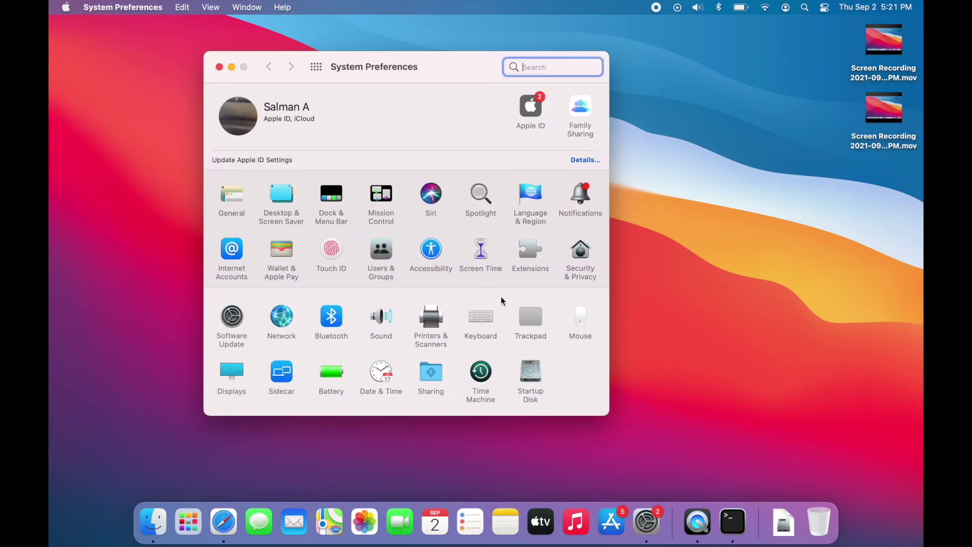
click(338, 203)
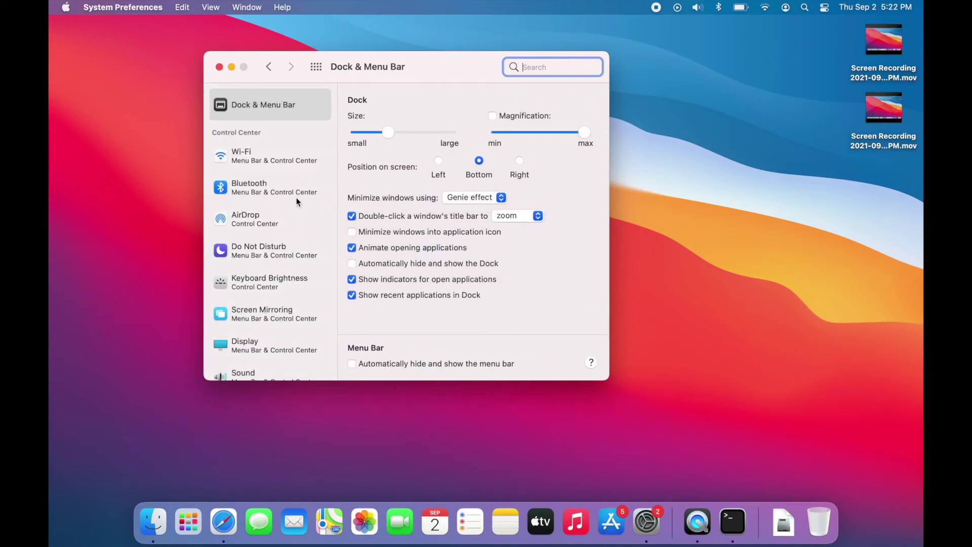
scroll(297, 201, down, 10)
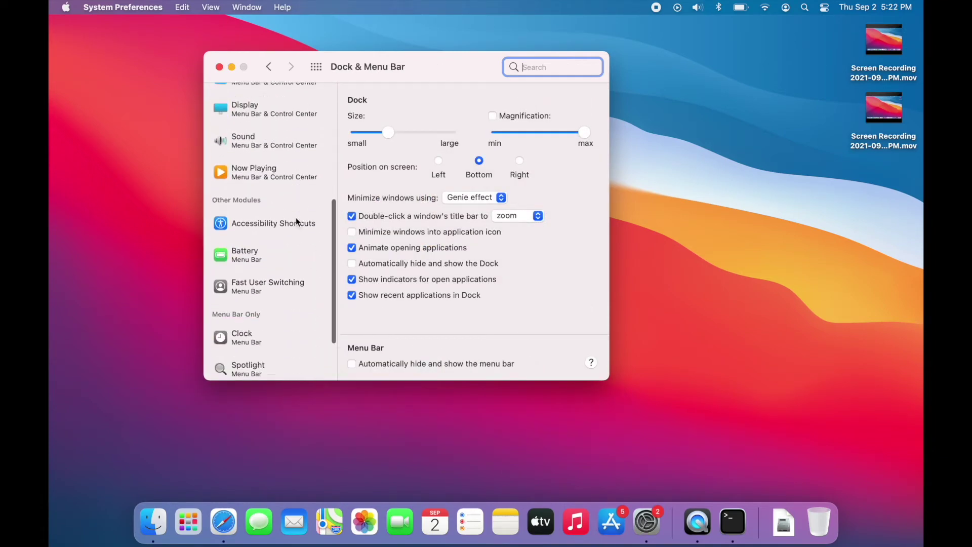
click(254, 207)
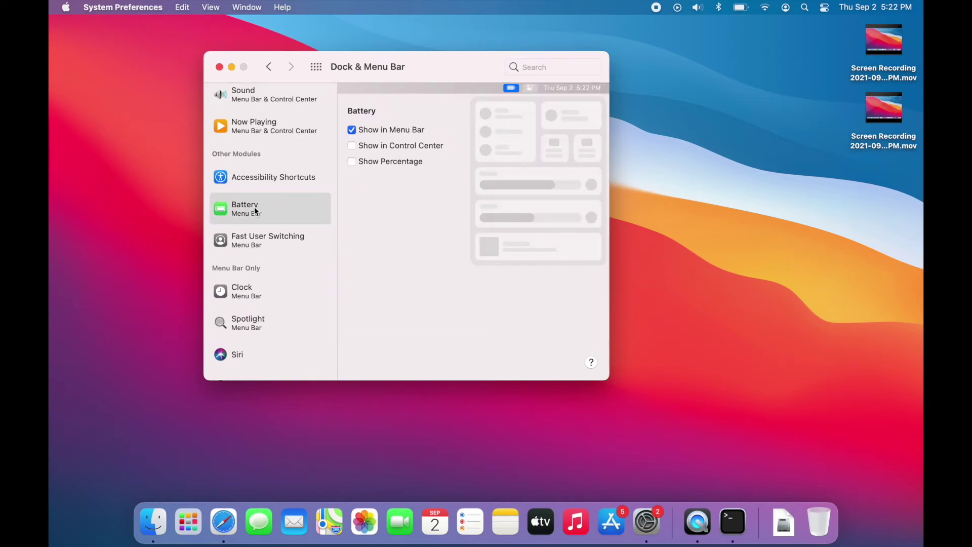
click(351, 162)
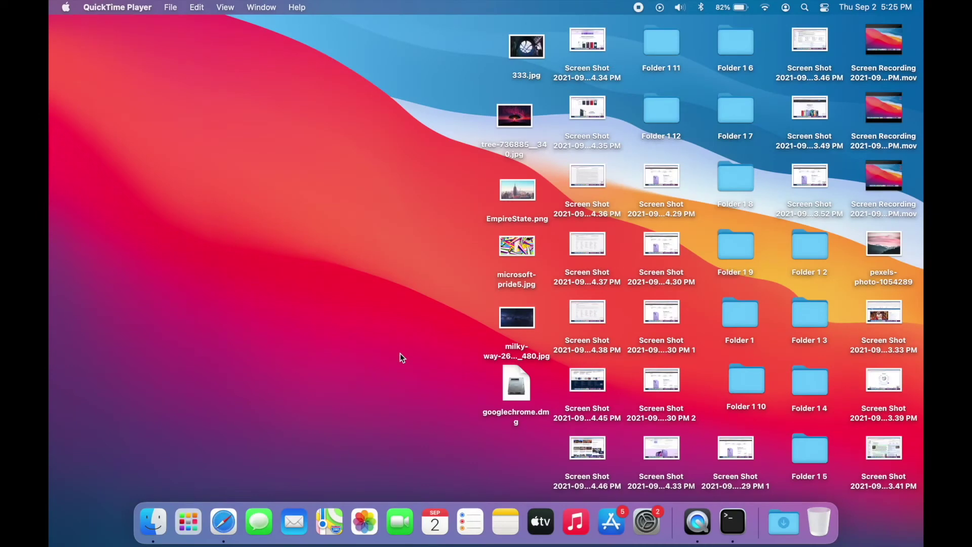
Step: Group the desktop files into stacks, and expand and collapse the Screen Shots, Movies and Images stacks
right_click(382, 59)
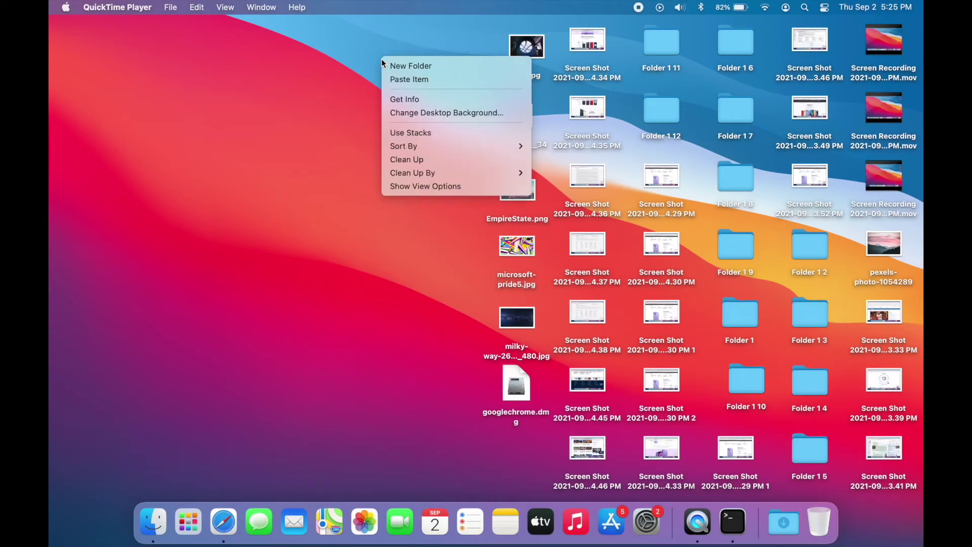
click(422, 133)
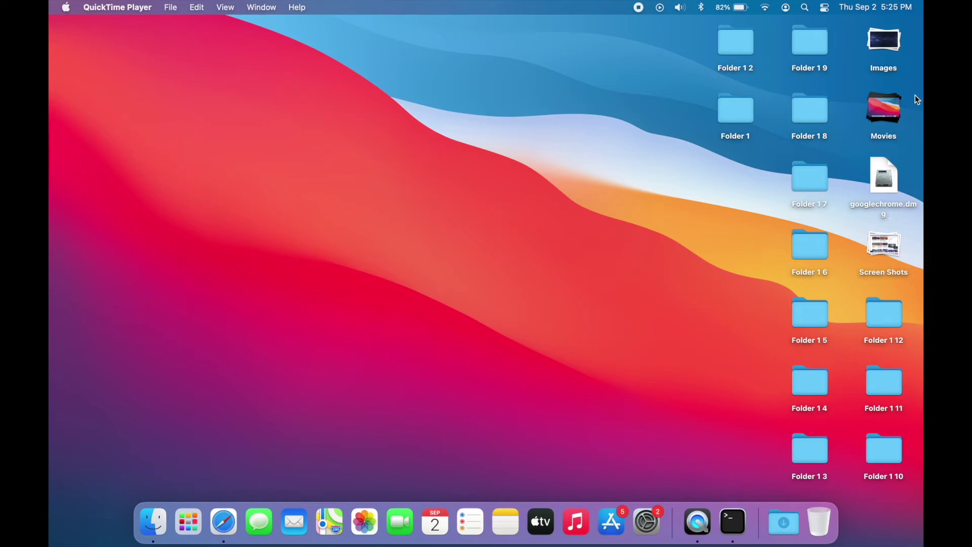
click(894, 245)
click(890, 241)
click(896, 250)
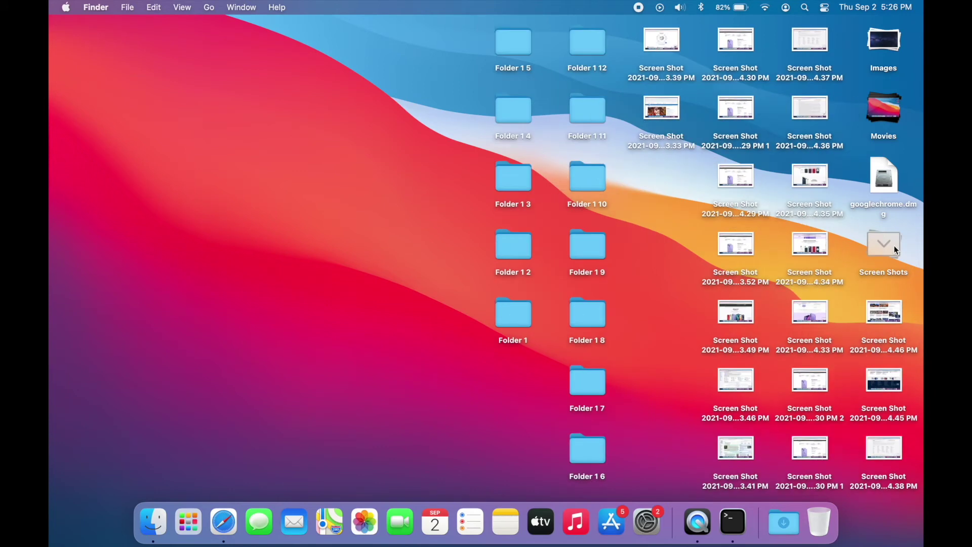
click(895, 248)
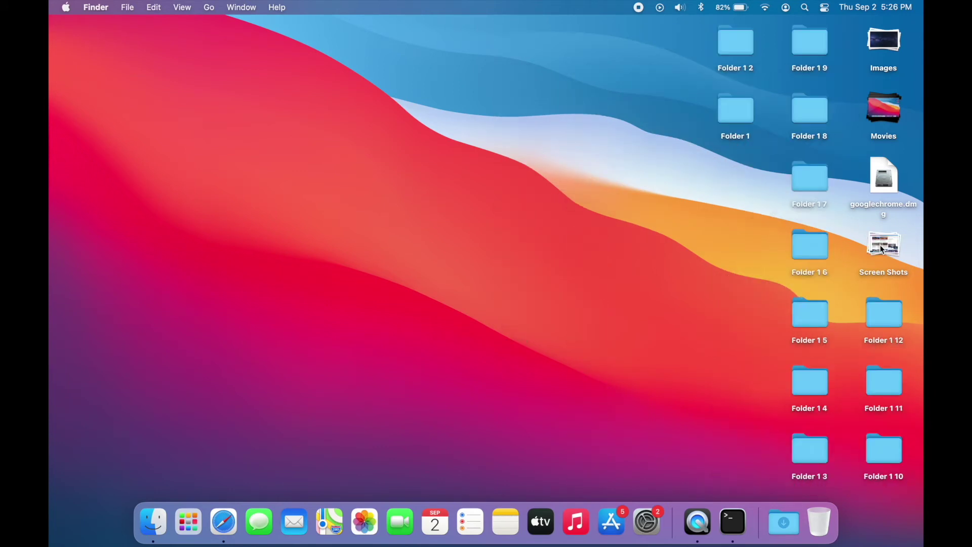
click(890, 113)
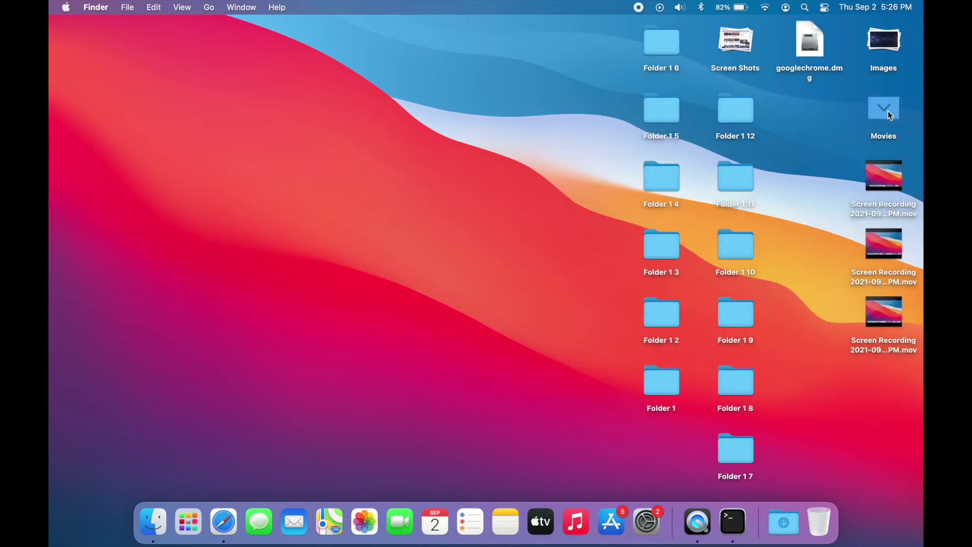
click(887, 111)
click(886, 46)
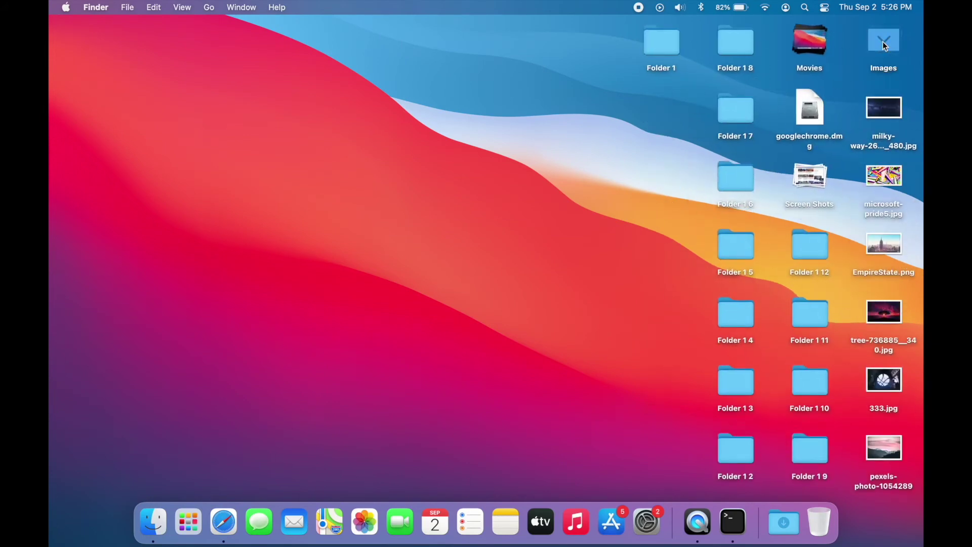
click(884, 46)
Step: Toggle the desktop stacks off, on and off again
right_click(643, 210)
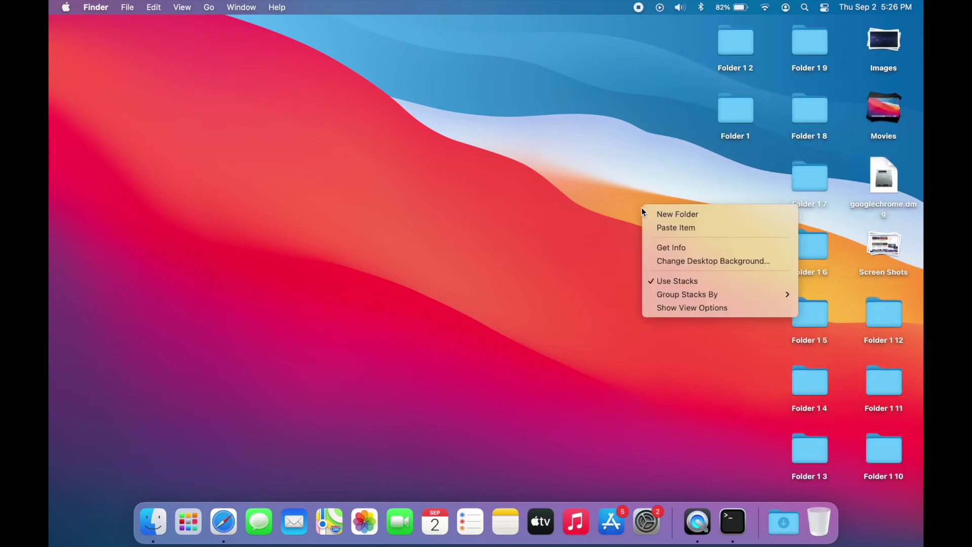
click(678, 281)
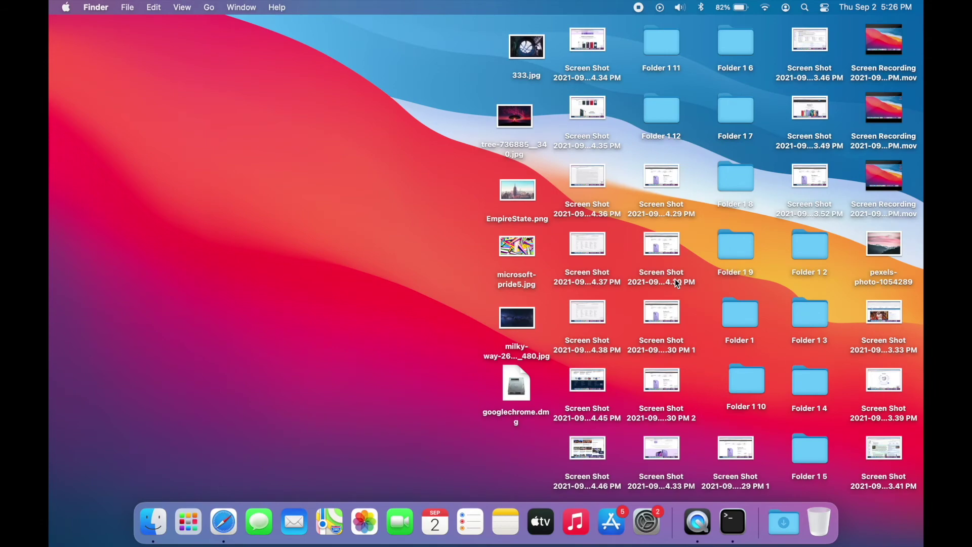
right_click(380, 180)
click(408, 251)
right_click(381, 185)
click(415, 252)
right_click(362, 152)
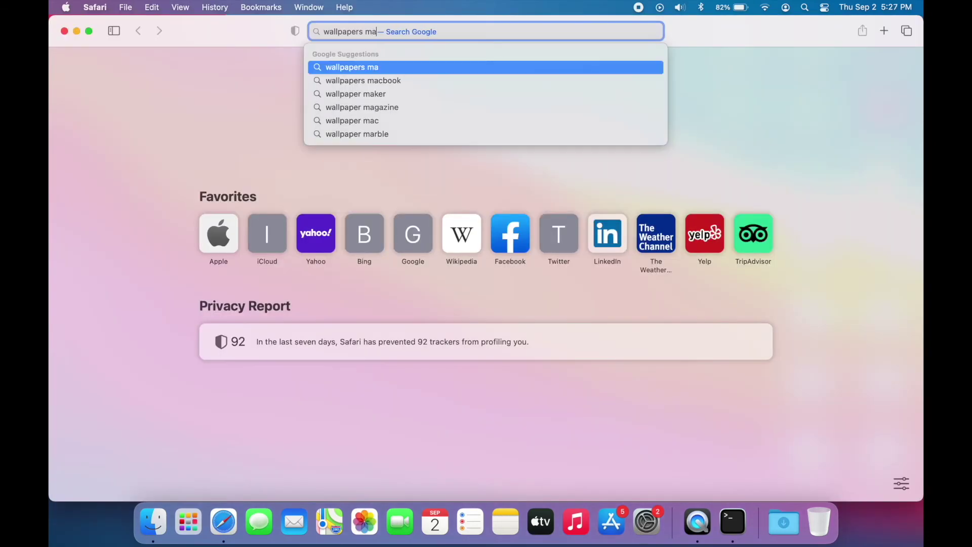
Step: Search Google in Safari for "wallpapers mac" and open the image results
key(Return)
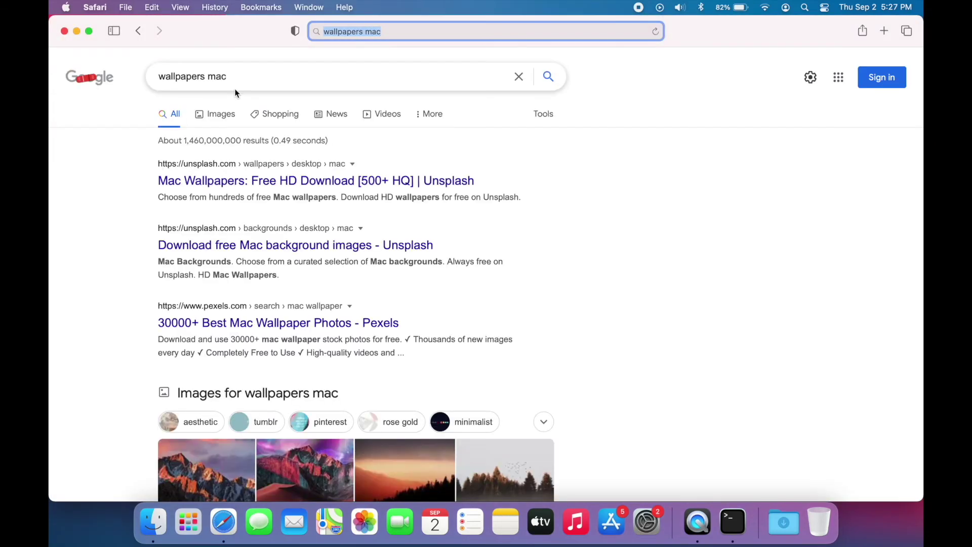
click(221, 115)
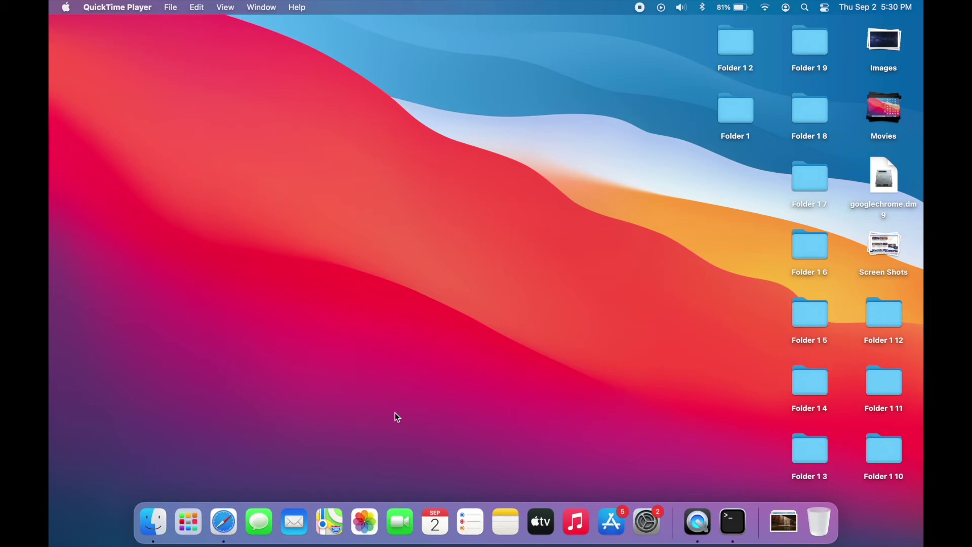
Step: Create a folder named Wallpapers in Downloads and move all the downloaded images into it
click(398, 417)
right_click(380, 309)
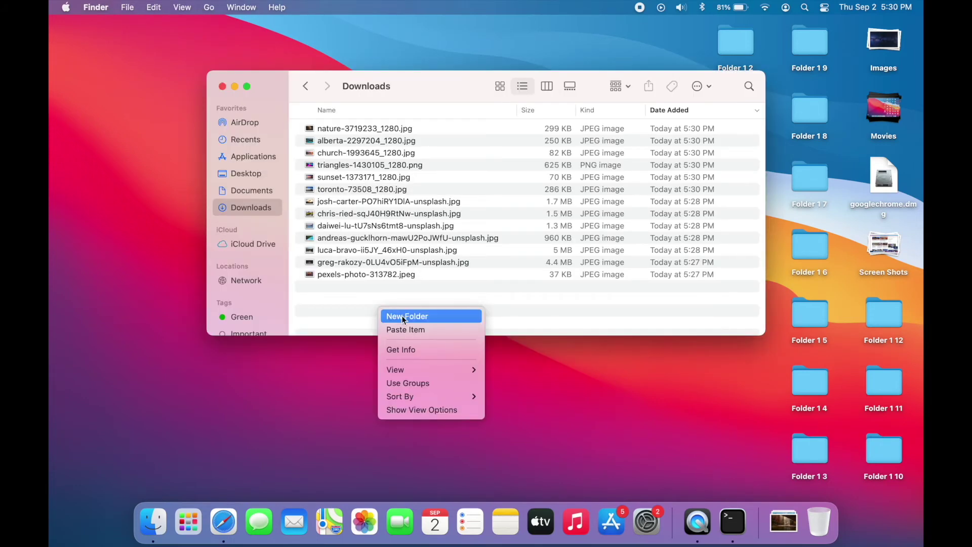
click(390, 315)
text(Wallpapers)
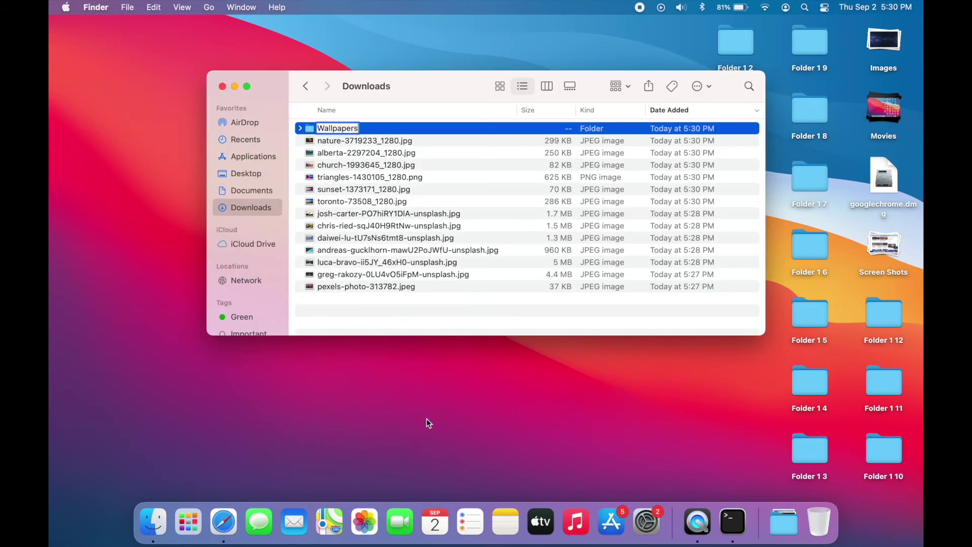
drag(441, 300, 349, 131)
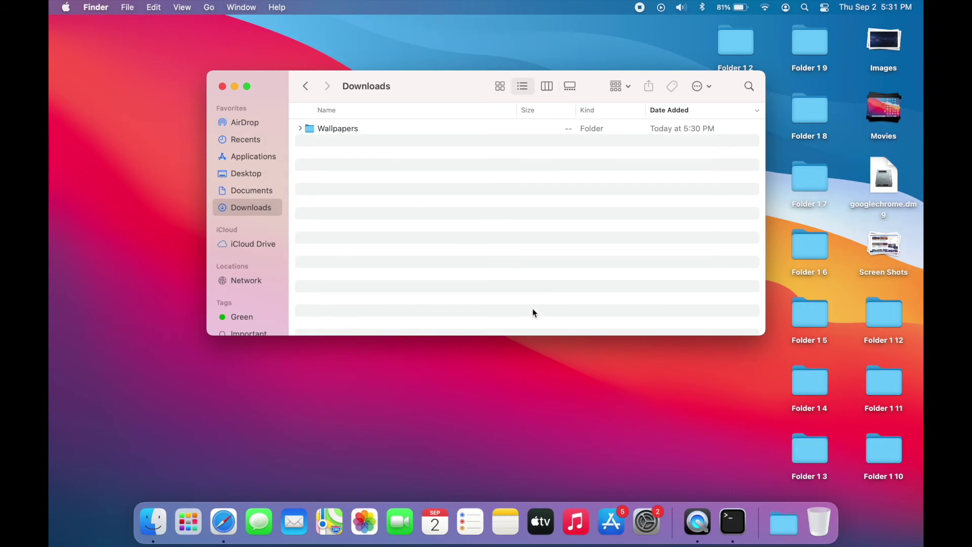
Step: Add the Wallpapers folder from Downloads to the picture sources in the Desktop & Screen Saver preferences
click(647, 521)
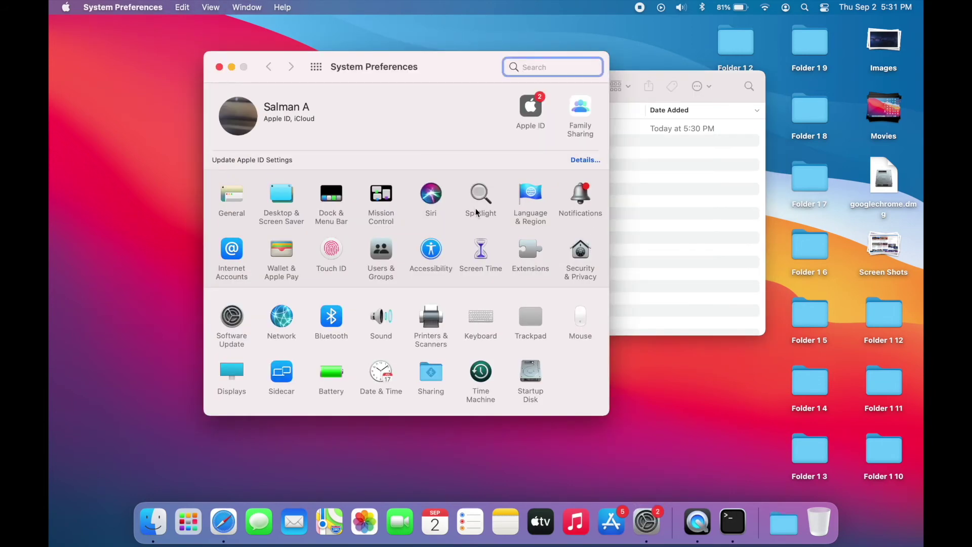
click(282, 197)
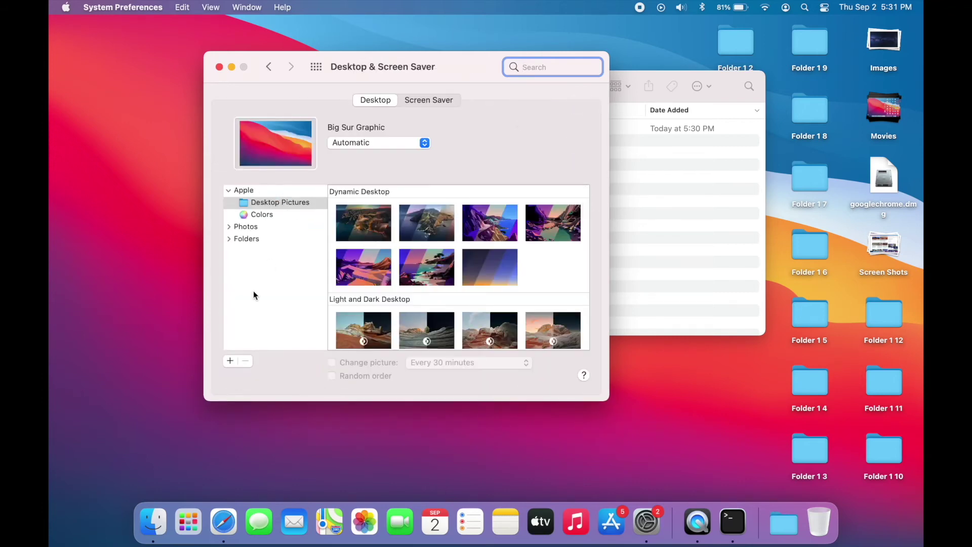
click(231, 363)
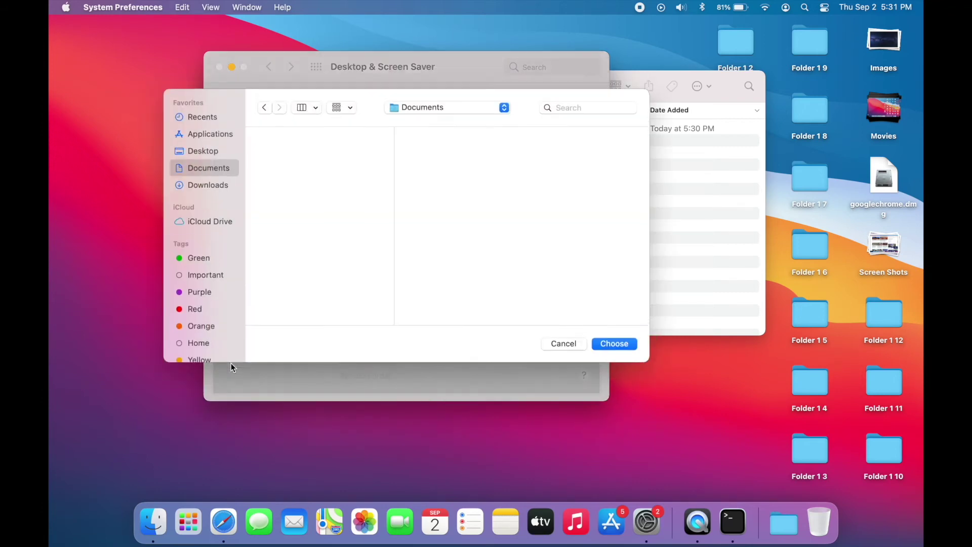
click(210, 187)
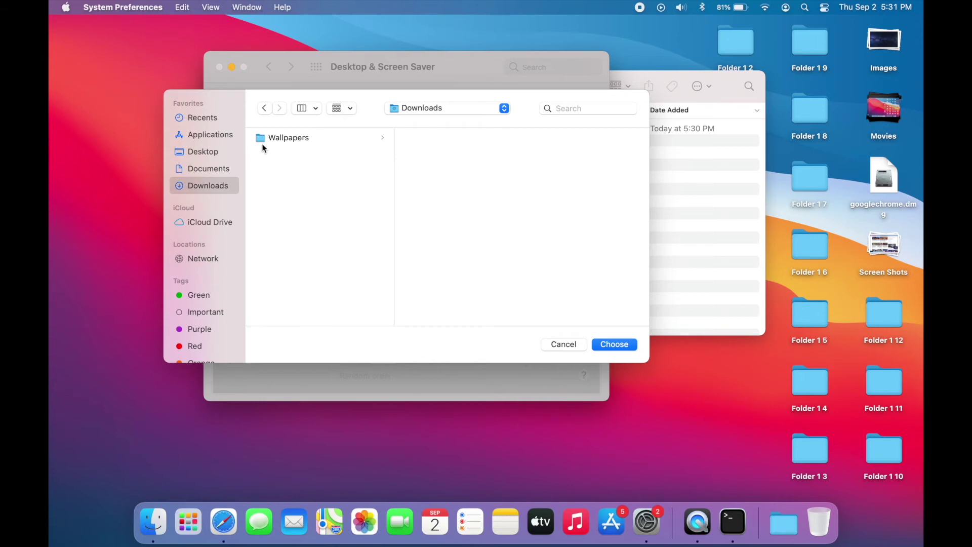
click(275, 140)
click(614, 344)
Step: Set the snowy mountain lake photo as the desktop picture and select the Wallpapers folder in the source list
scroll(376, 244, down, 2)
click(369, 247)
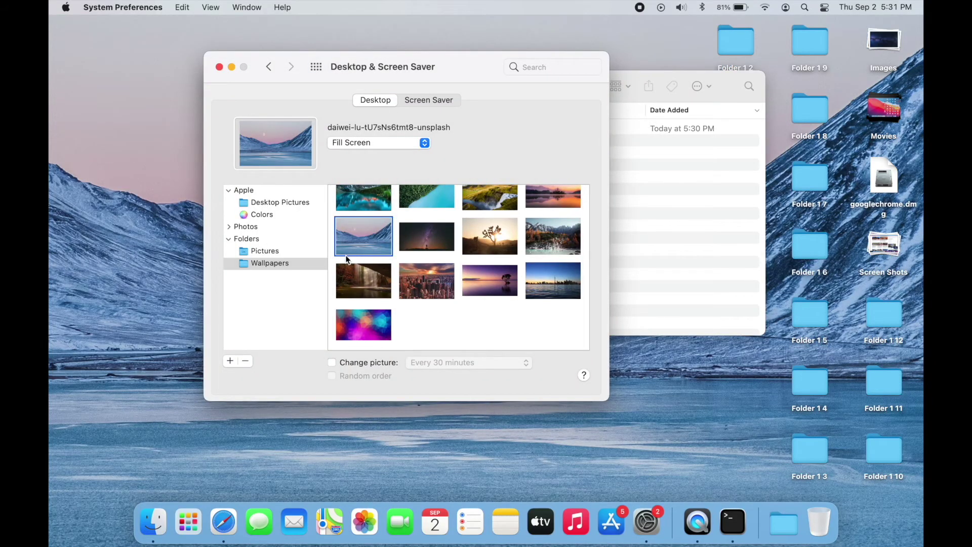
click(275, 262)
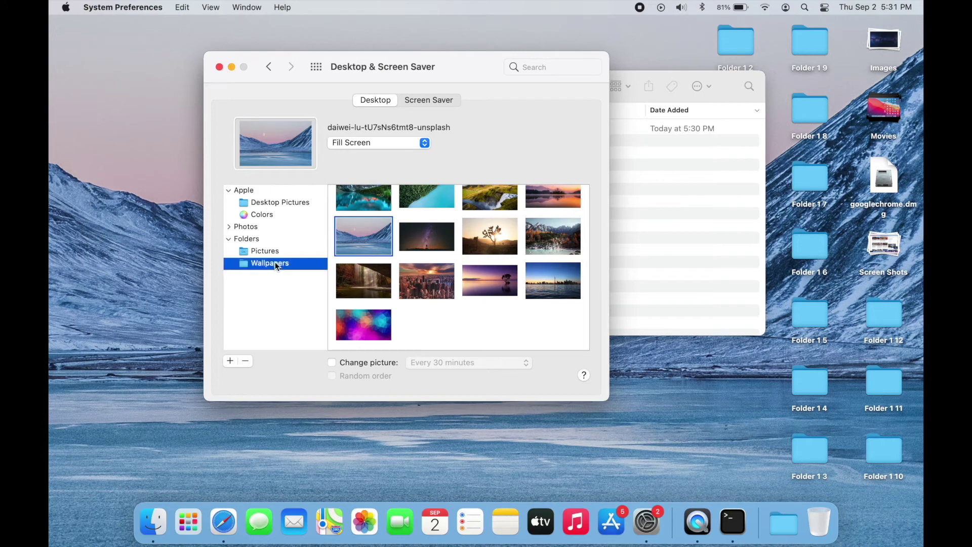
Step: Rotate the desktop picture through the Wallpapers folder every 5 seconds and minimize the open preferences and Finder windows
click(335, 361)
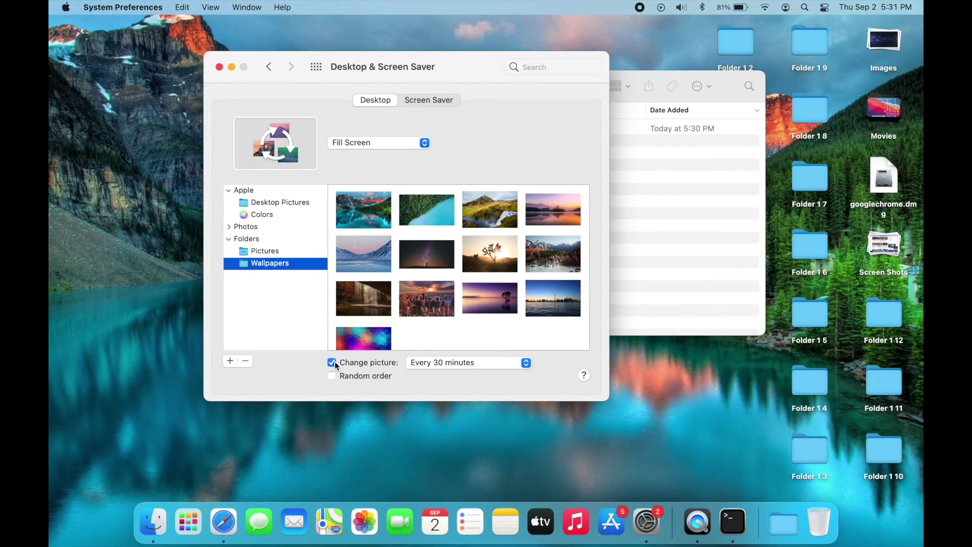
click(437, 362)
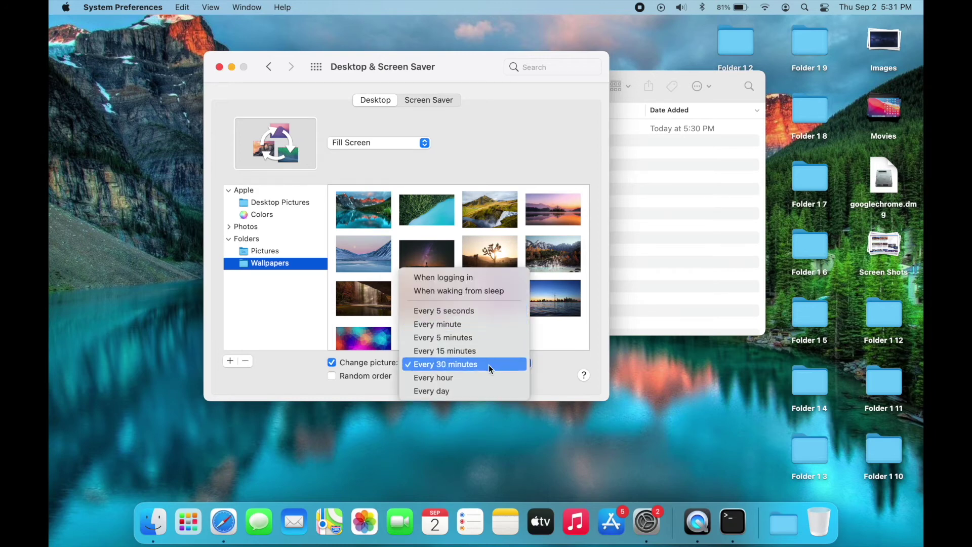
click(510, 310)
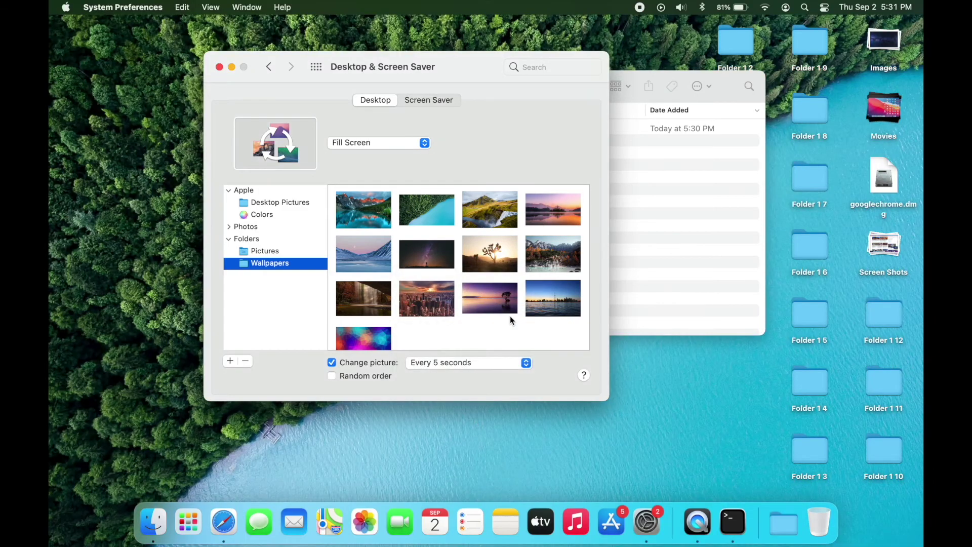
click(466, 434)
click(231, 67)
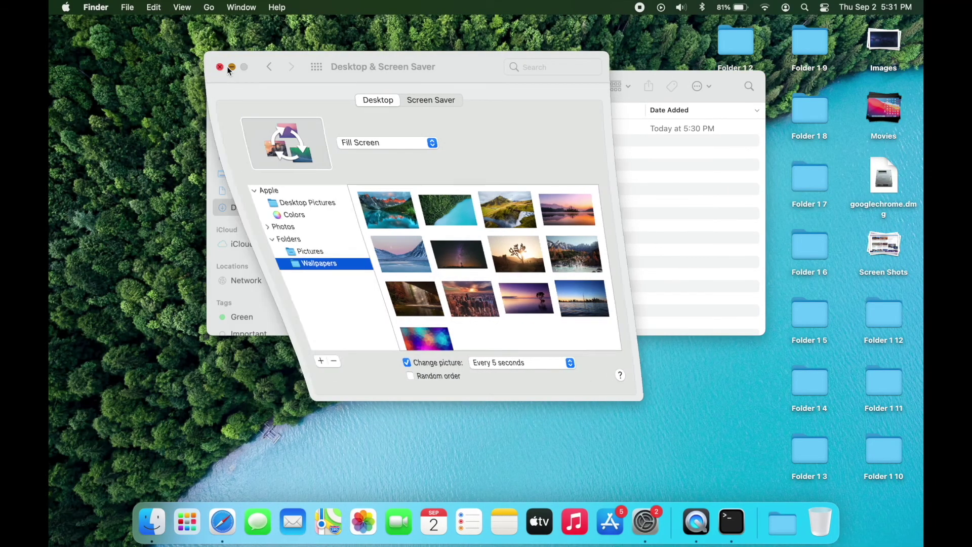
click(235, 87)
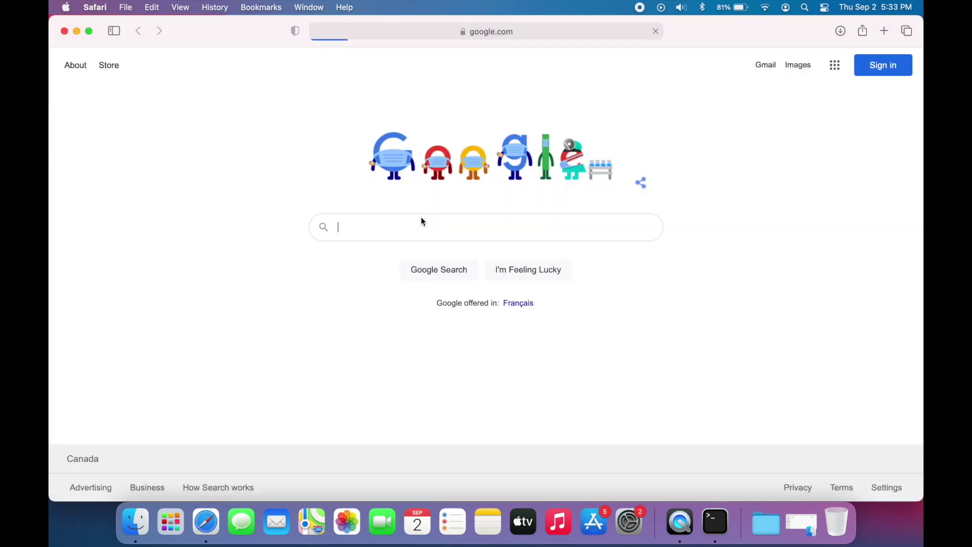
Step: Search Google in Safari for "chrome", open the Google Chrome page and download Chrome for Mac
text(chrome)
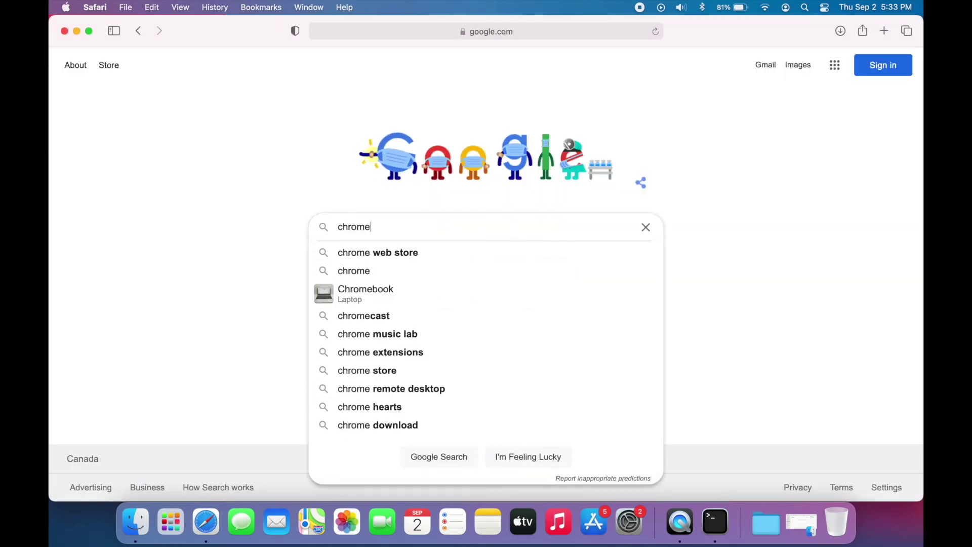
key(Return)
click(222, 330)
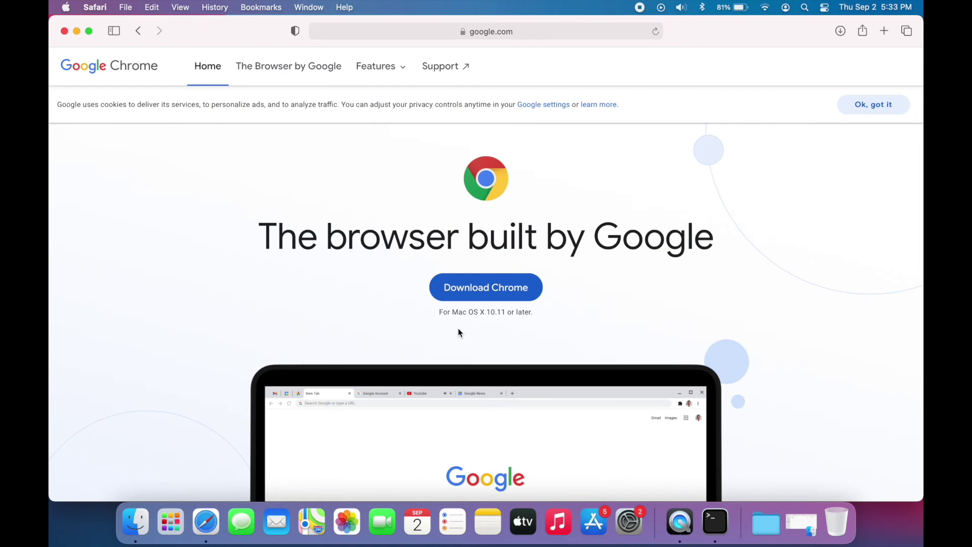
click(505, 286)
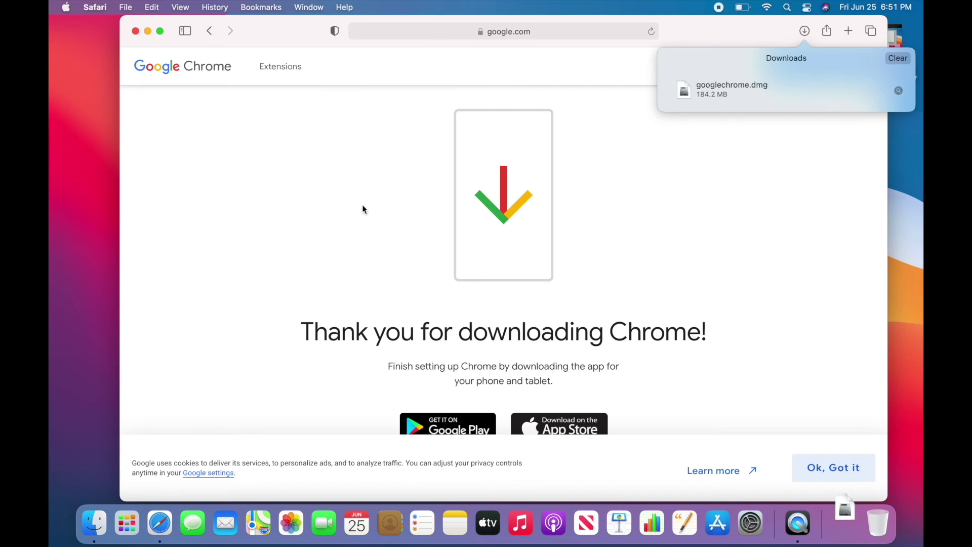
Step: Open the downloaded googlechrome.dmg from Safari's downloads and install Google Chrome from it
click(753, 99)
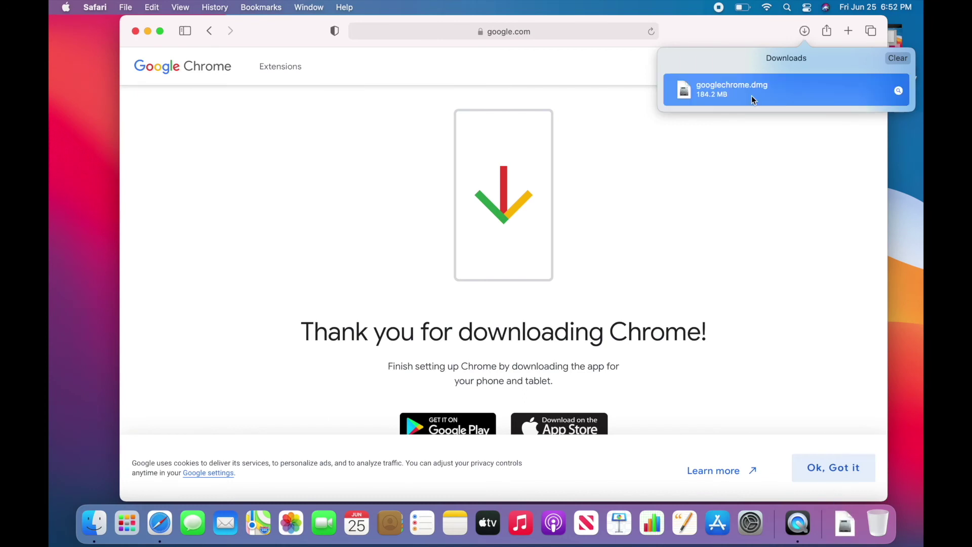
double_click(752, 97)
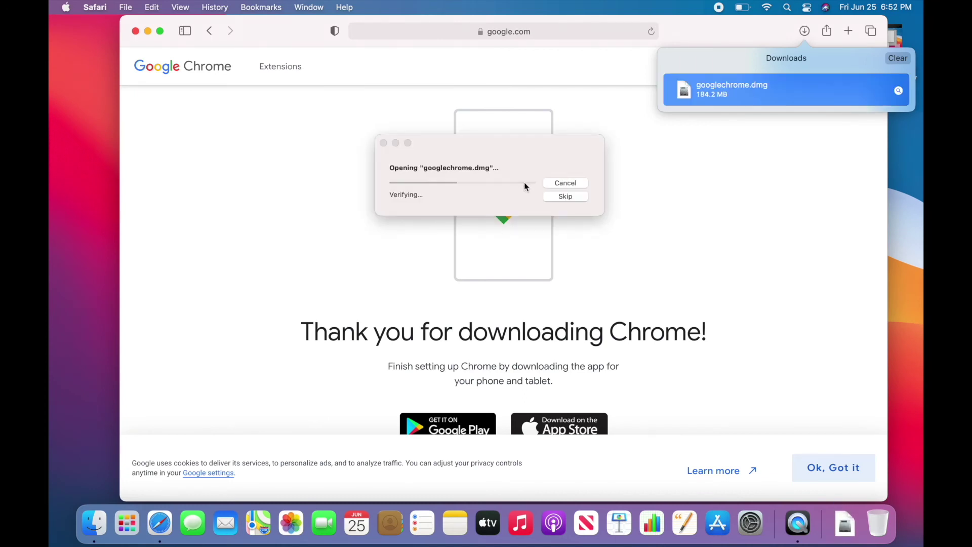
drag(324, 183, 320, 326)
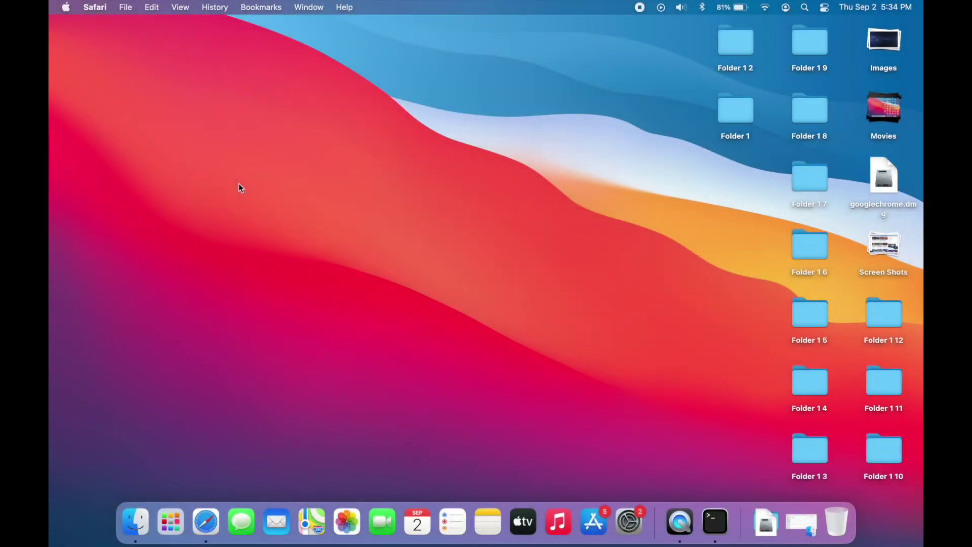
Step: Switch to the App Store and search for "imovie"
click(594, 522)
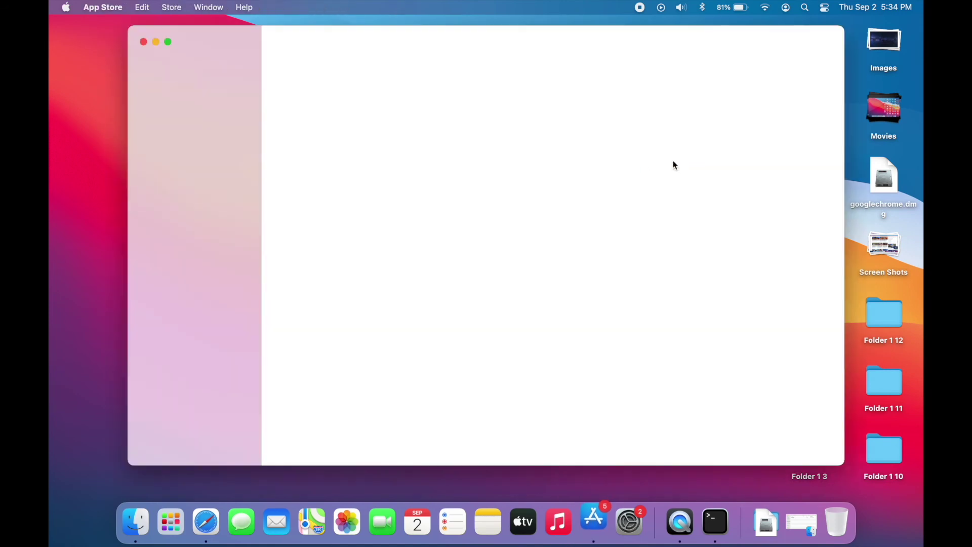
click(228, 69)
text(iov)
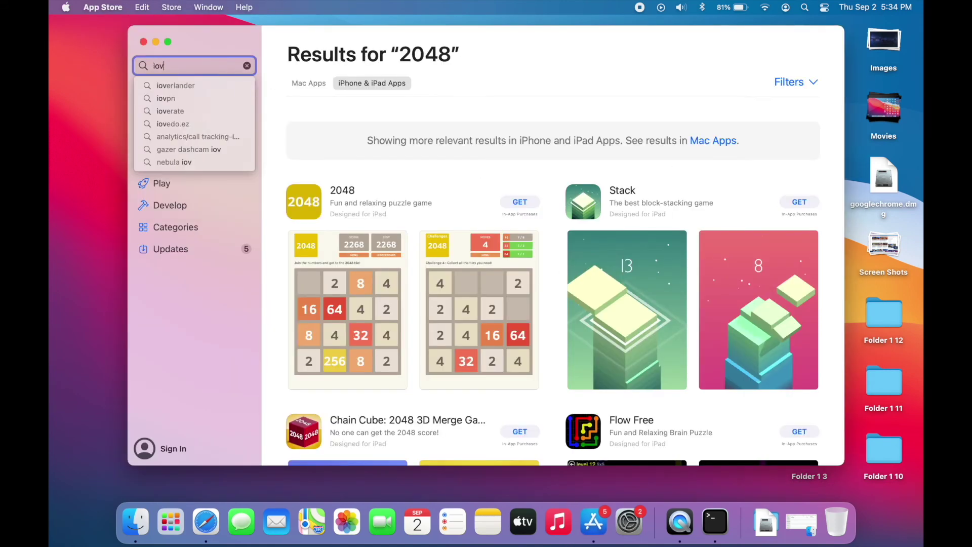
key(BackSpace)
key(BackSpace)
text(mnovie)
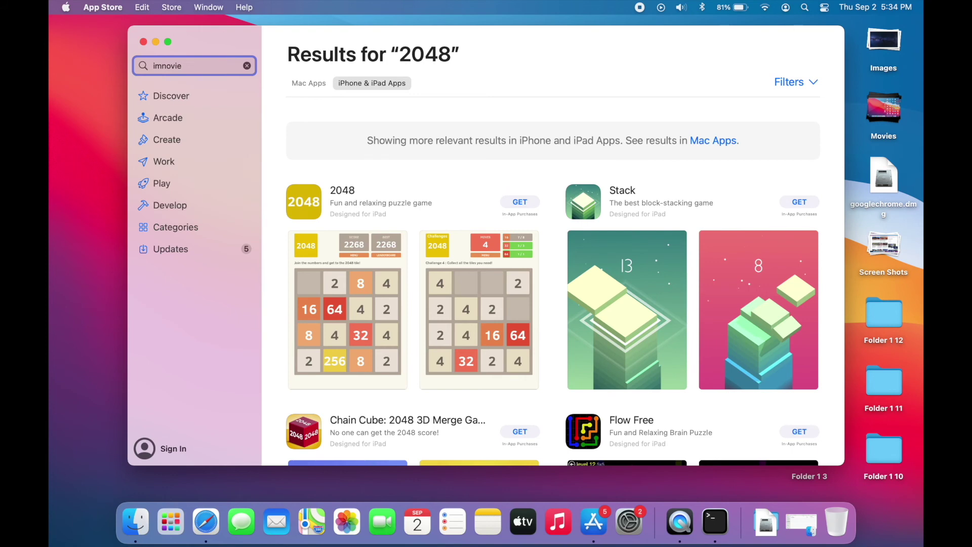
key(Return)
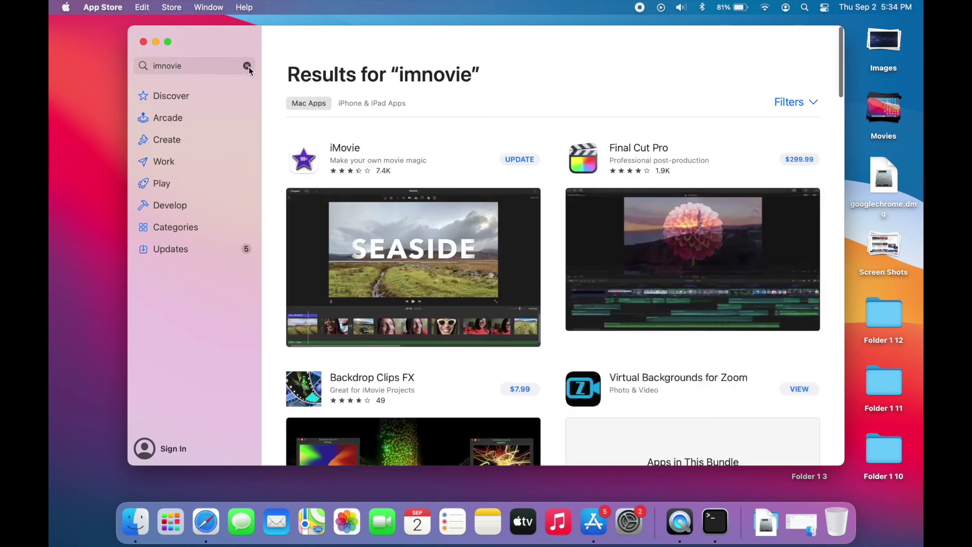
click(247, 66)
text(imvo)
key(BackSpace)
key(BackSpace)
text(ovie)
key(Return)
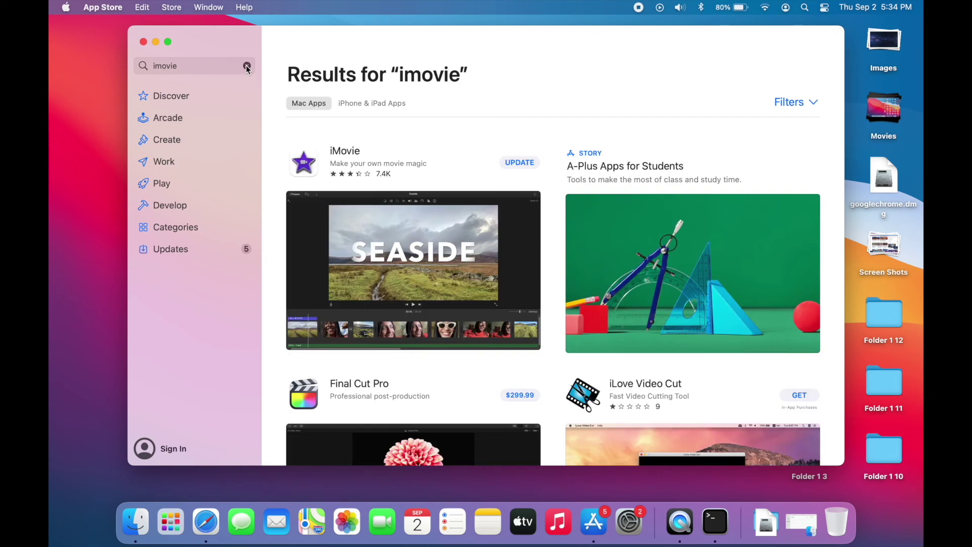
Step: Search the App Store for "mini calendar"
click(247, 66)
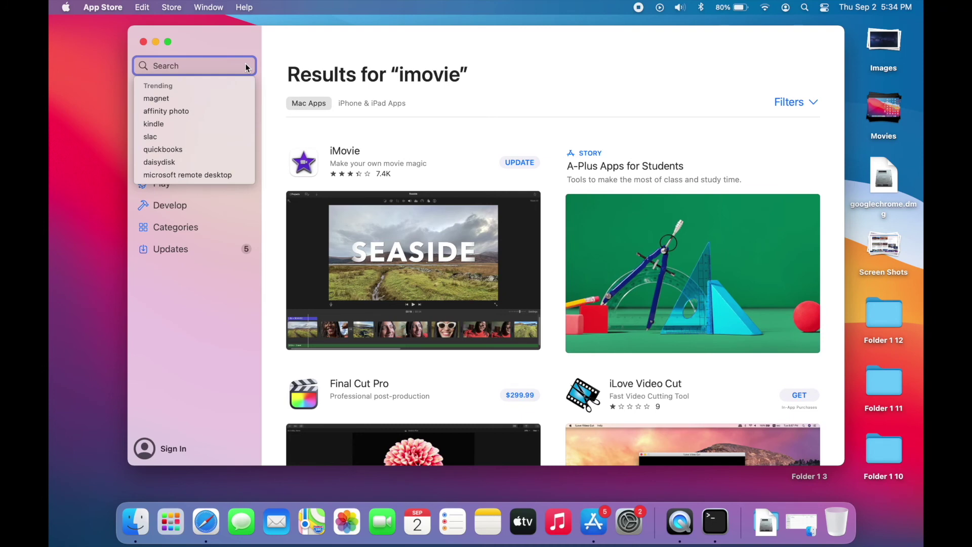
text(mini calendar)
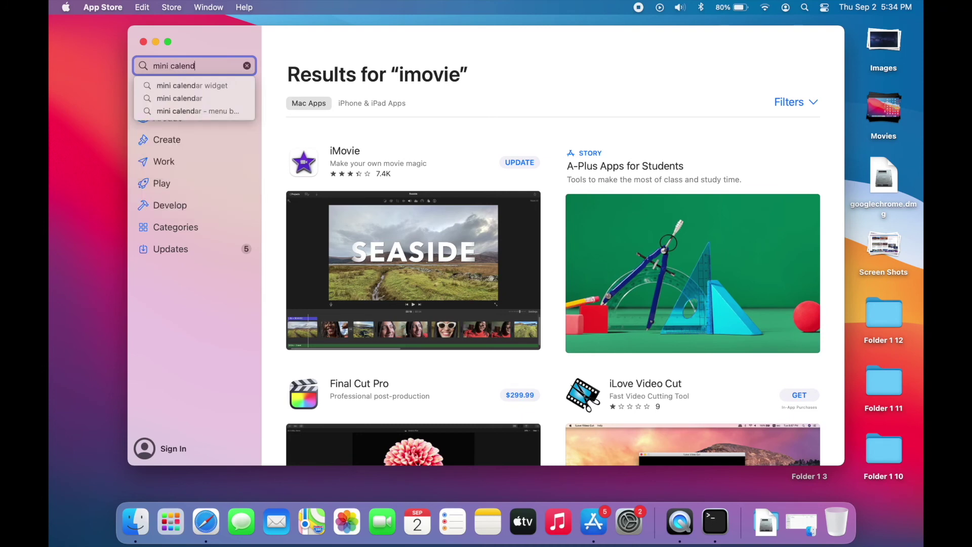
key(Return)
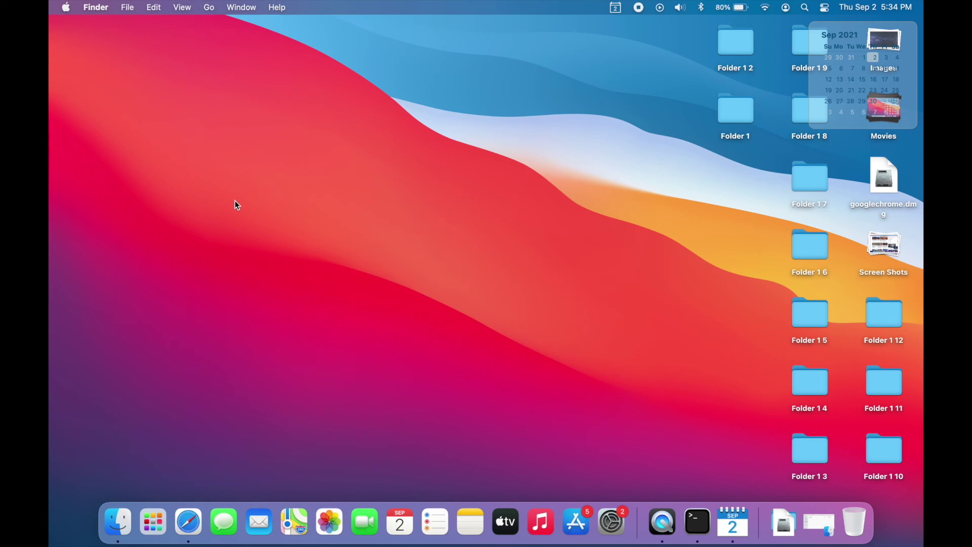
Step: In the Mini Calendar preferences, try different desktop calendar transparency levels and the Always keep on top option, leaving that option off
click(870, 40)
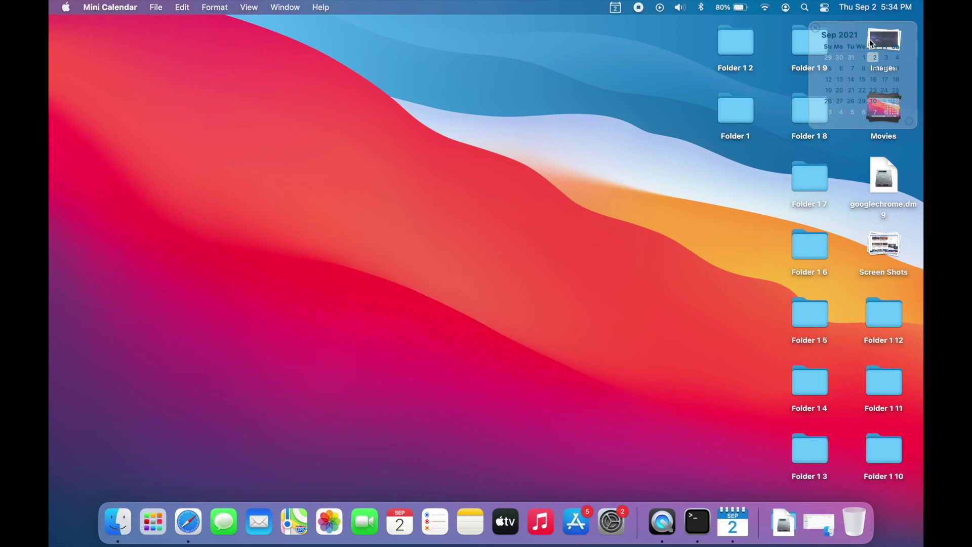
key(super+comma)
drag(505, 266, 579, 277)
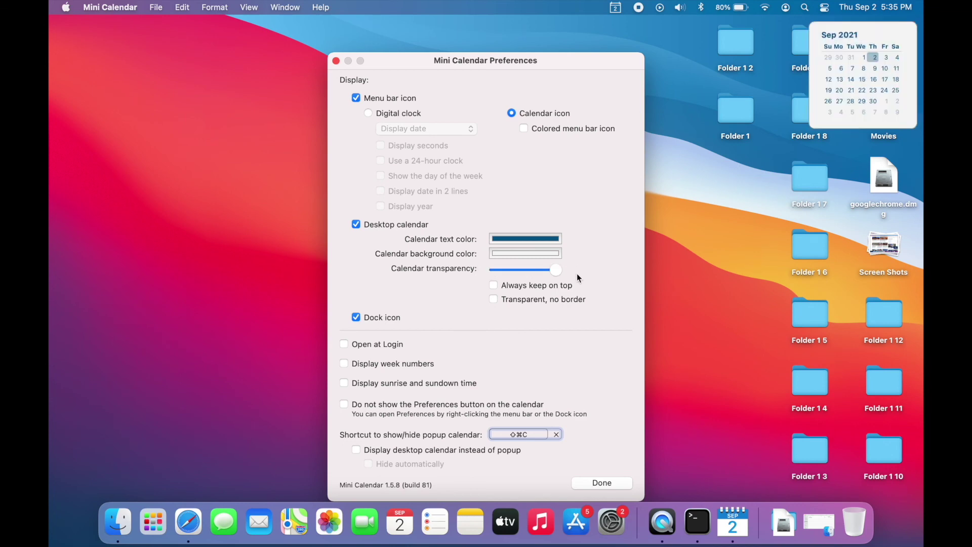
click(493, 285)
drag(551, 276, 515, 270)
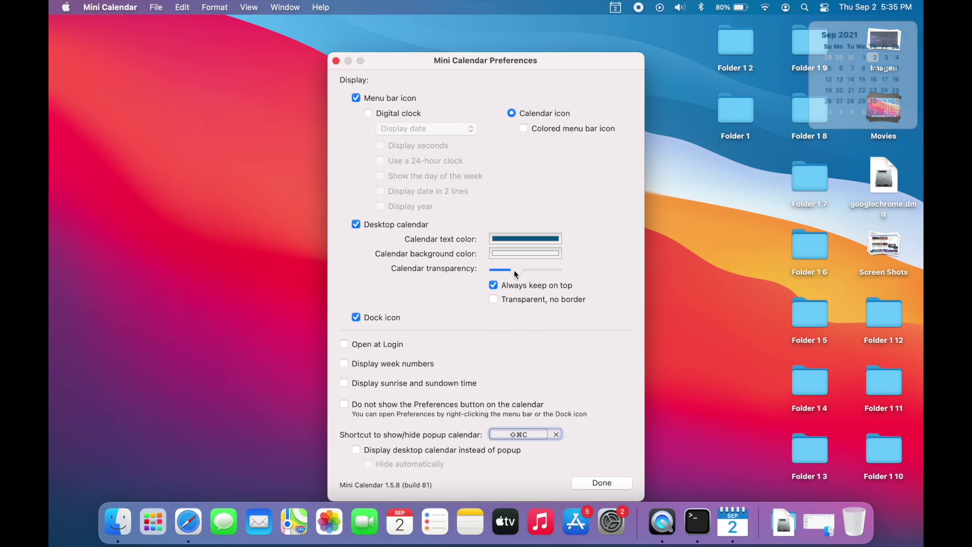
click(494, 287)
click(188, 521)
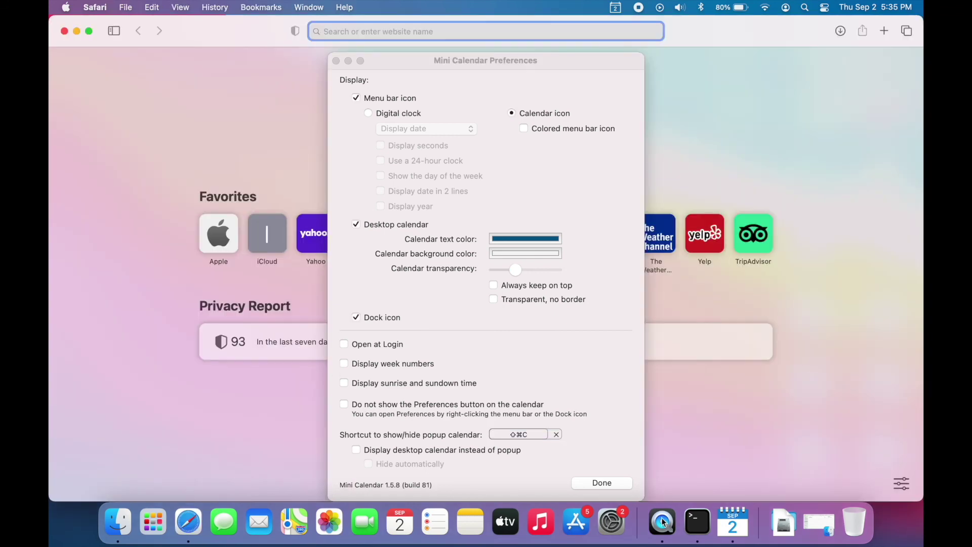
click(479, 129)
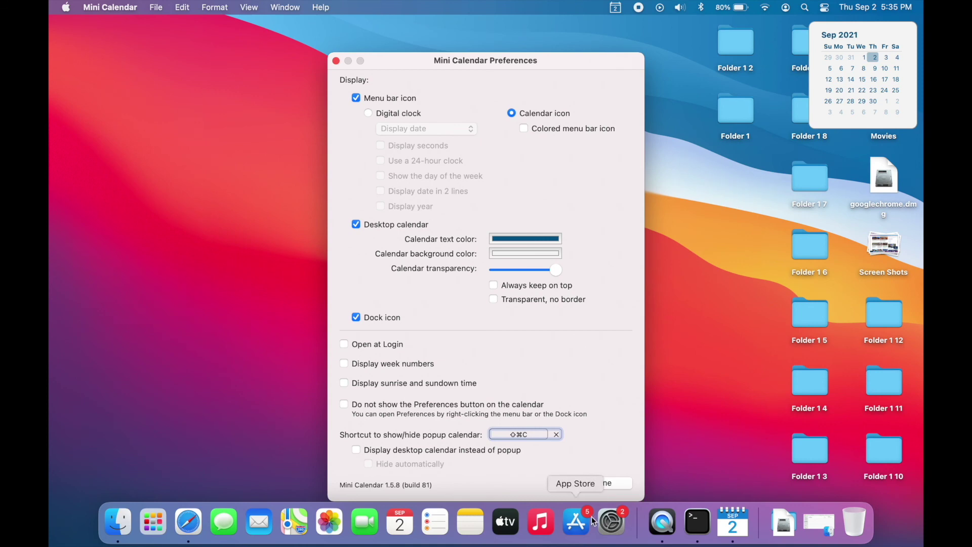
Step: Close the Mini Calendar preferences and search the App Store for "angry birds"
click(587, 516)
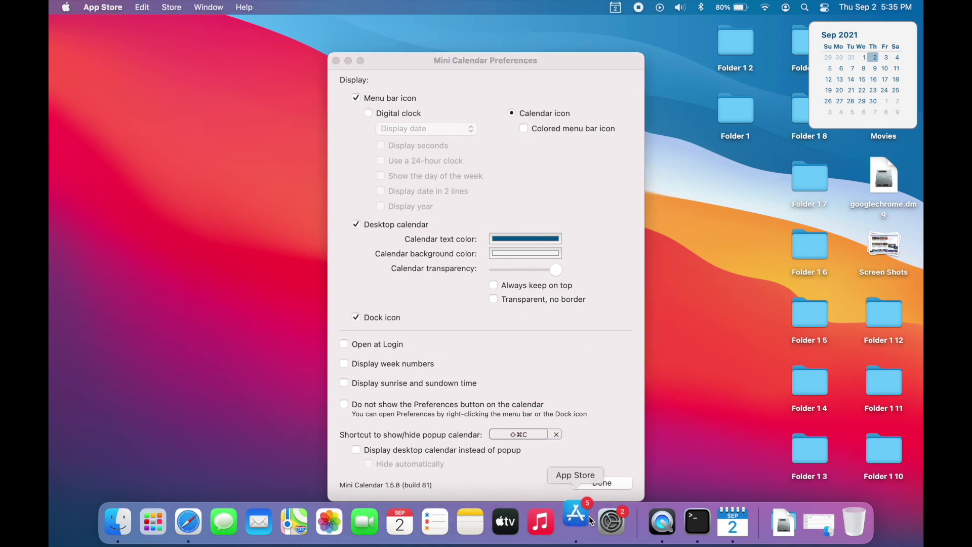
click(336, 60)
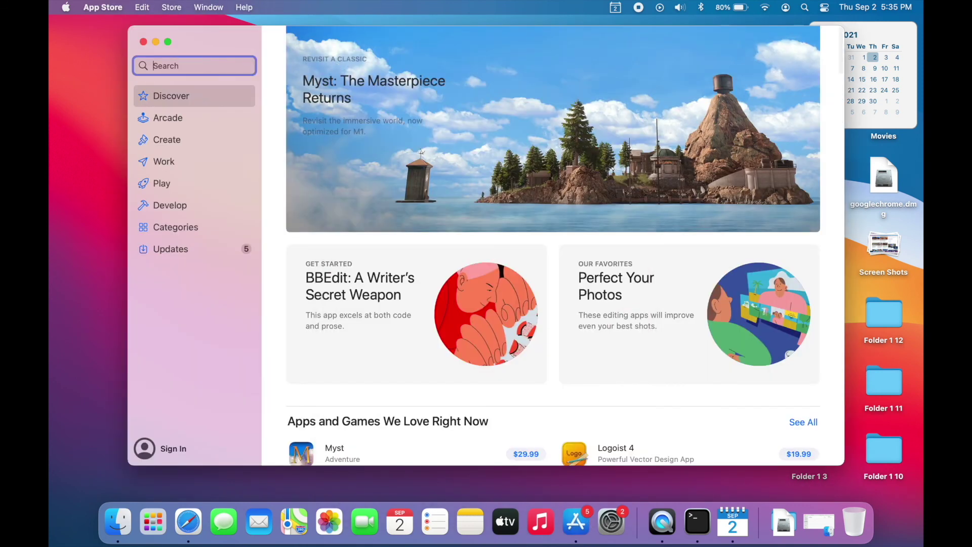
text(angry birds)
key(Return)
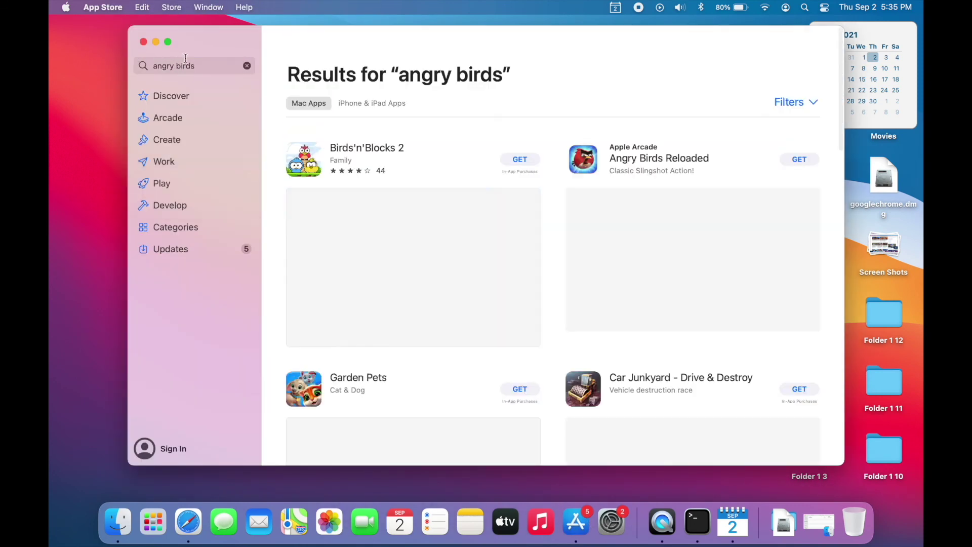
Step: Search the App Store for "word"
click(185, 59)
text(word)
key(Return)
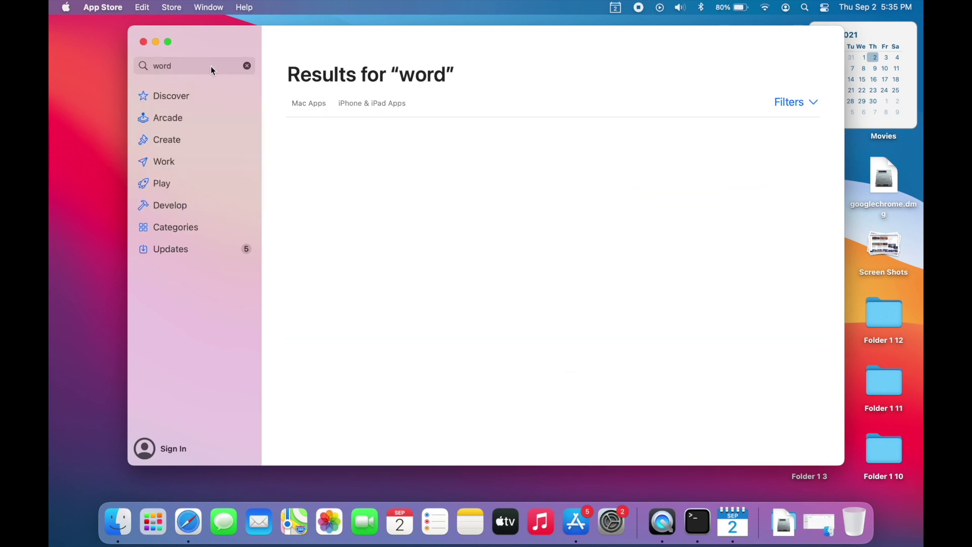
Step: Search the App Store for "grammarly" and close the App Store window
click(191, 65)
text(gram)
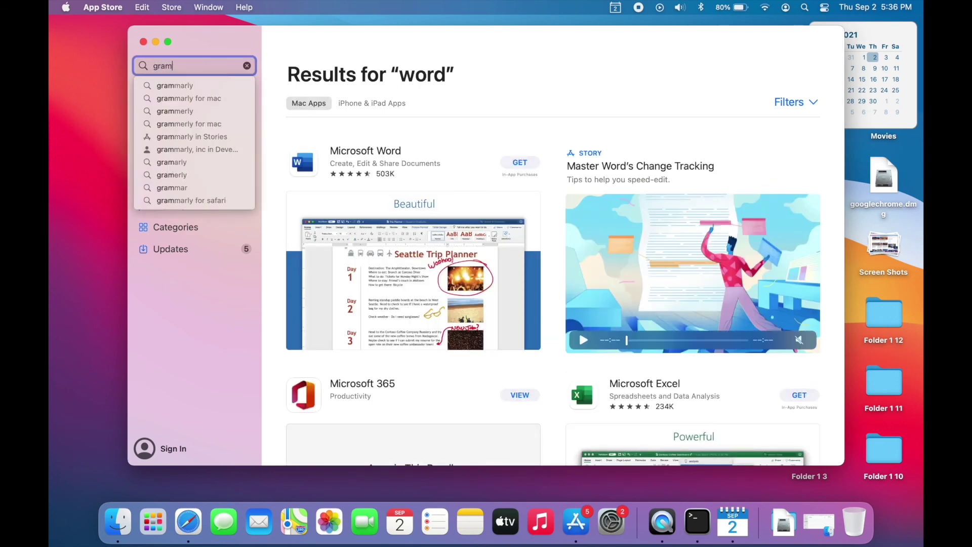
text(marly)
key(Return)
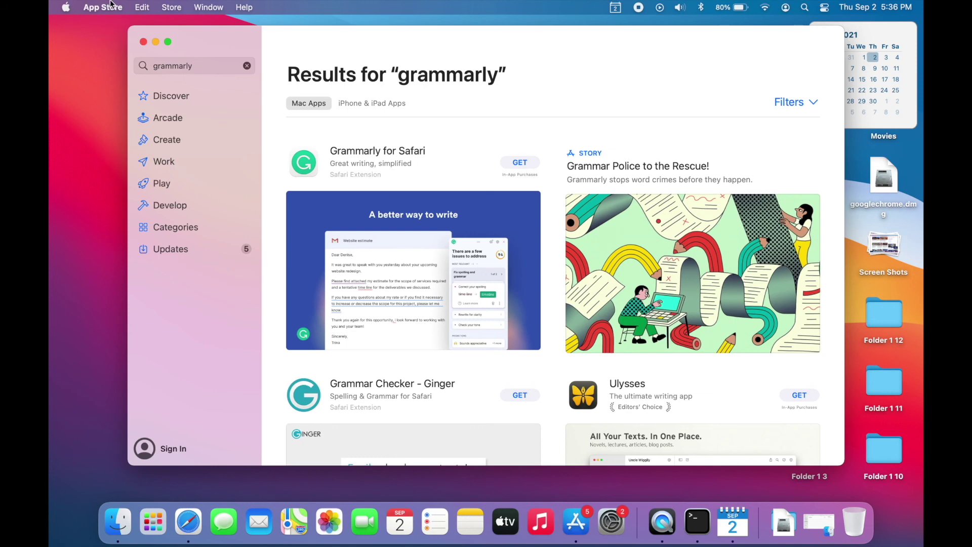
click(60, 165)
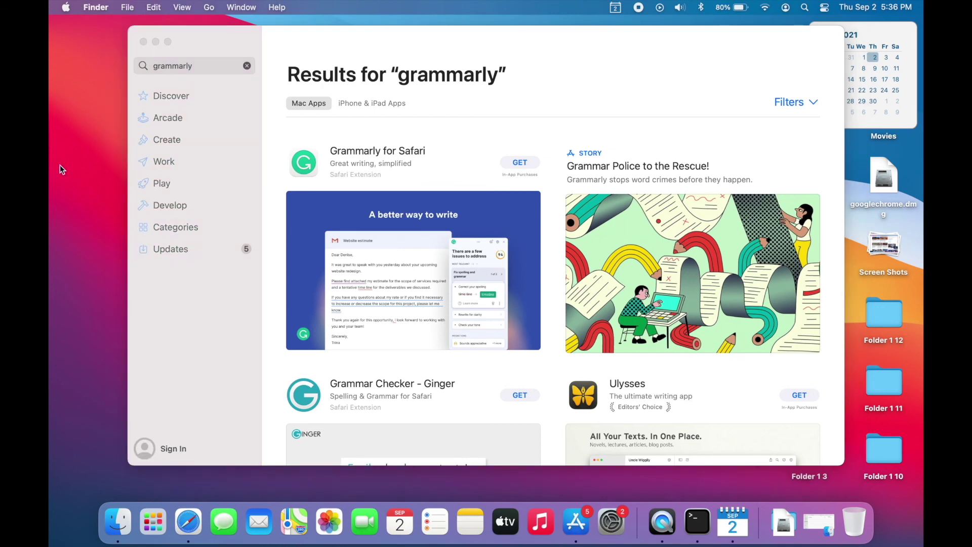
click(143, 41)
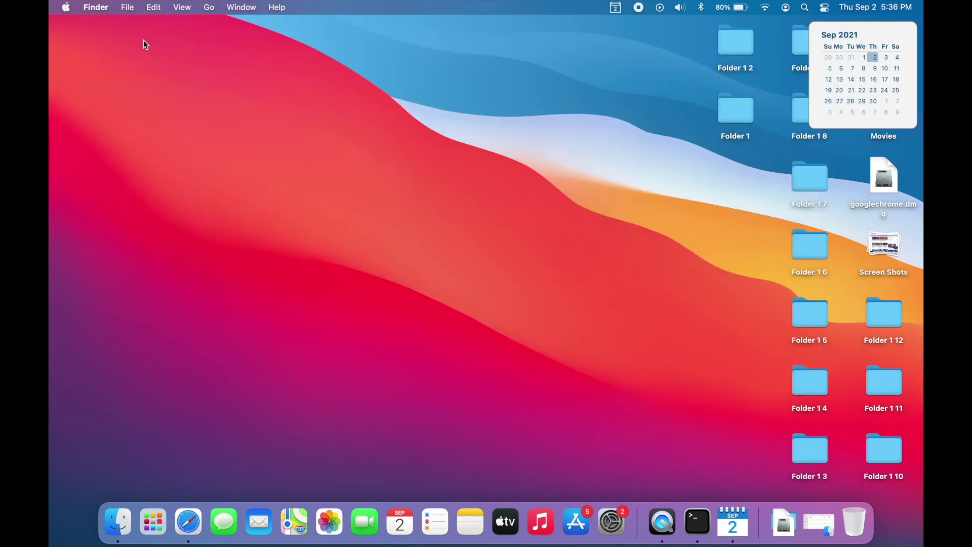